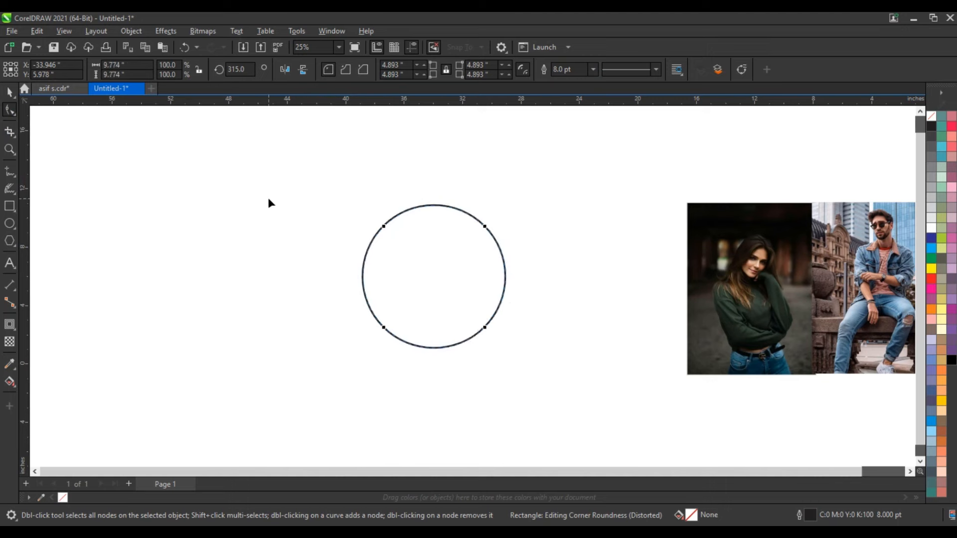
Square off the bottom corner of the fully rounded square to form a downward-pointing teardrop.
left_click_drag(387, 331, 394, 360)
left_click_drag(400, 392, 408, 424)
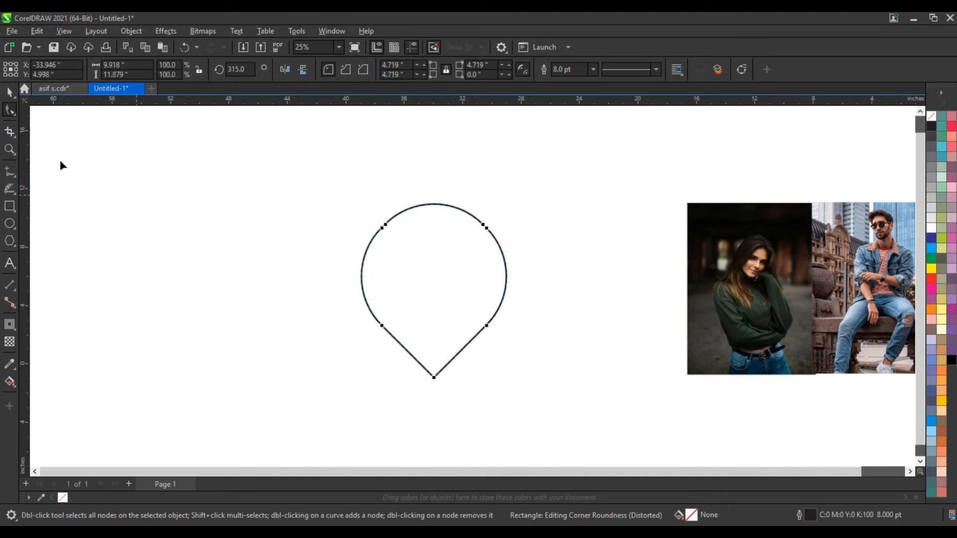
left_click(14, 94)
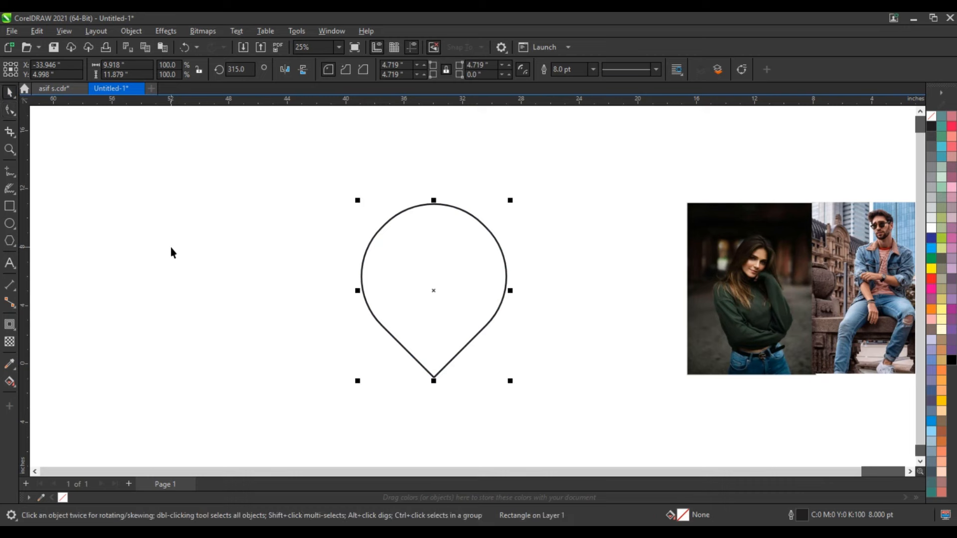
Add a two-step outward contour around the teardrop with an offset of about 0.458 in.
left_click(9, 325)
left_click_drag(416, 205, 418, 197)
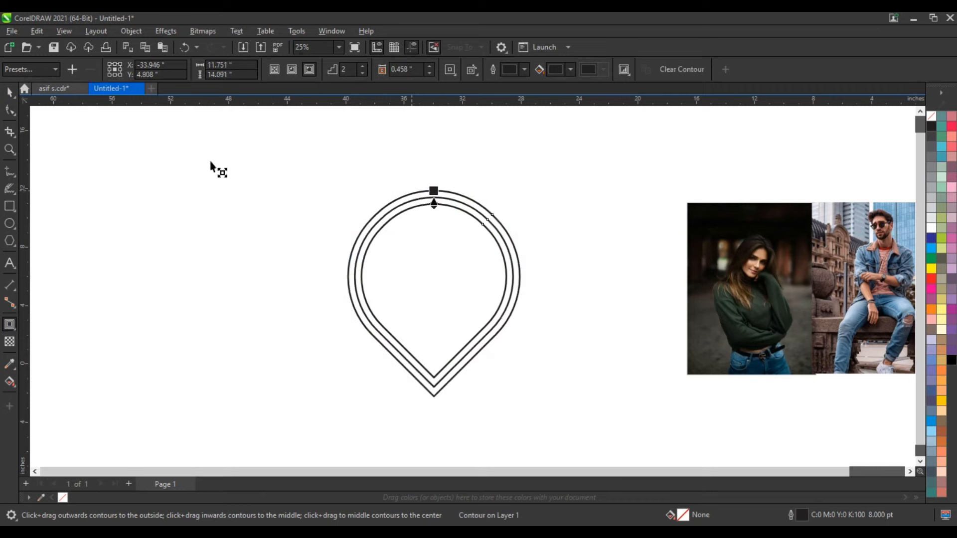
left_click(10, 92)
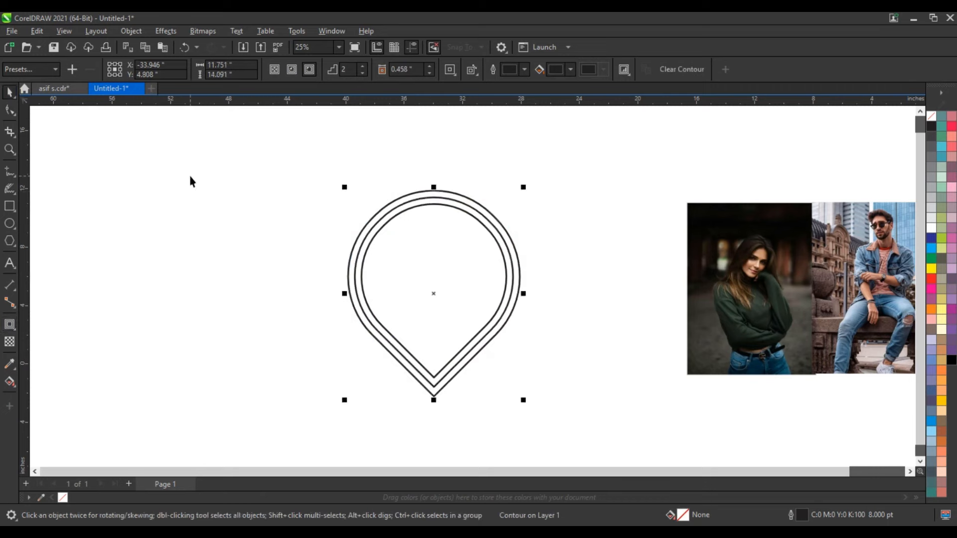
Break the contour apart from the teardrop and ungroup the two contour outlines.
left_click(137, 33)
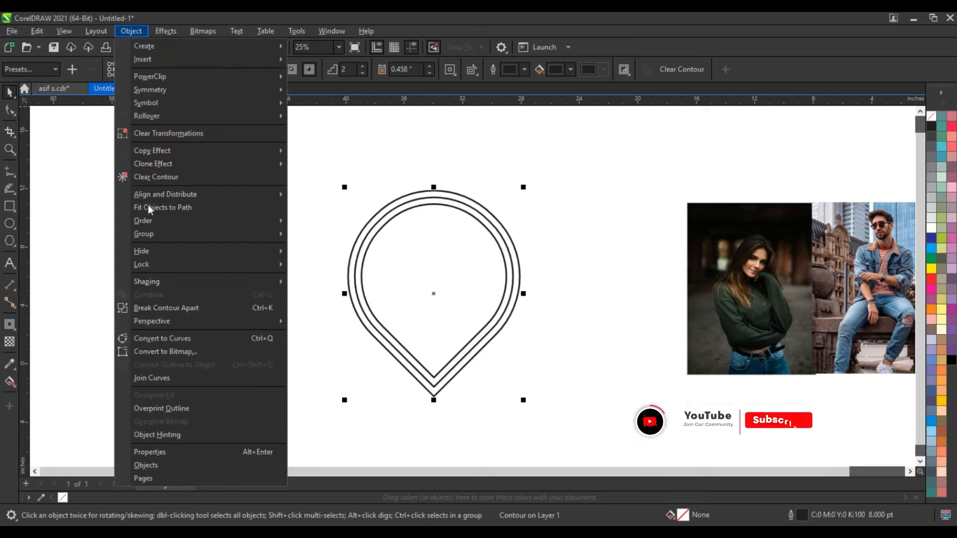
left_click(157, 304)
left_click(513, 392)
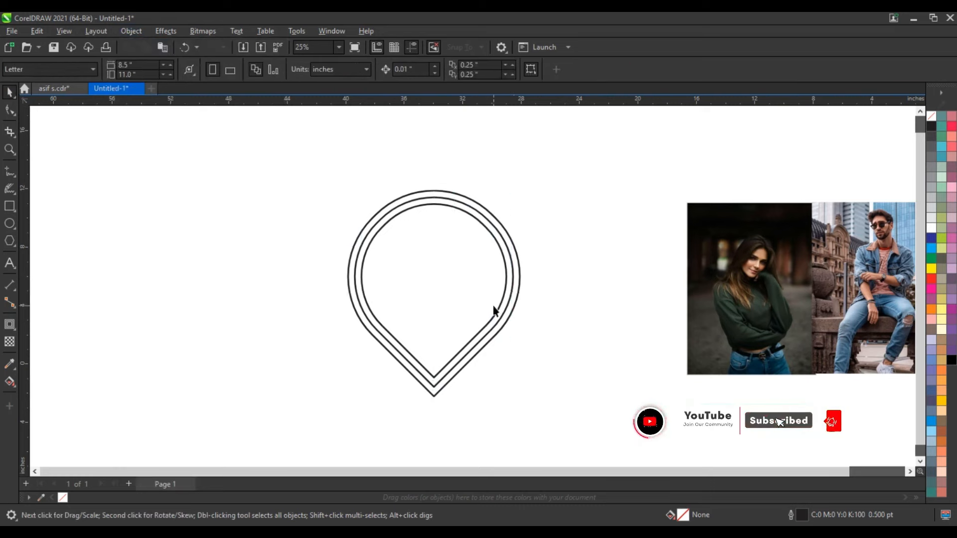
left_click(495, 308)
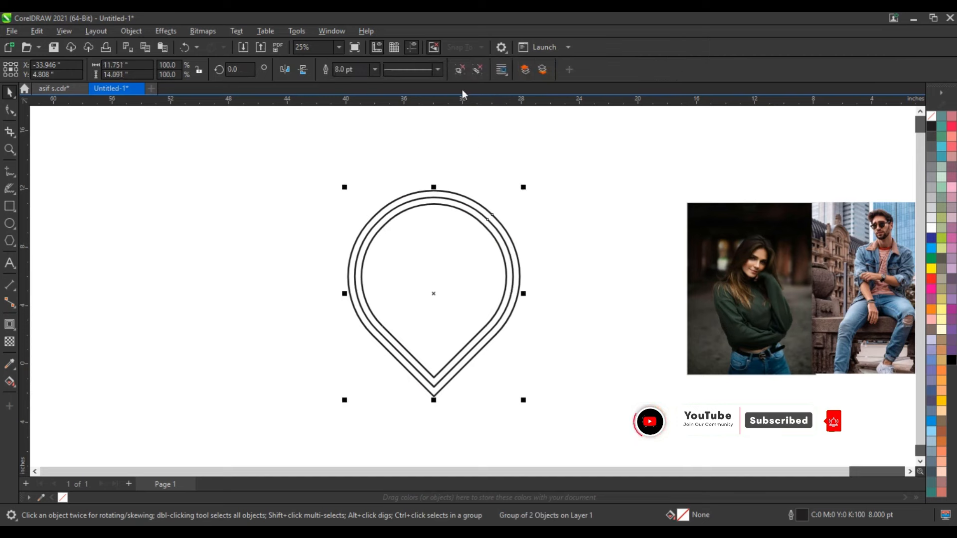
Combine the three teardrop outlines into one curve and move it slightly upward.
left_click_drag(286, 161, 554, 427)
left_click(326, 69)
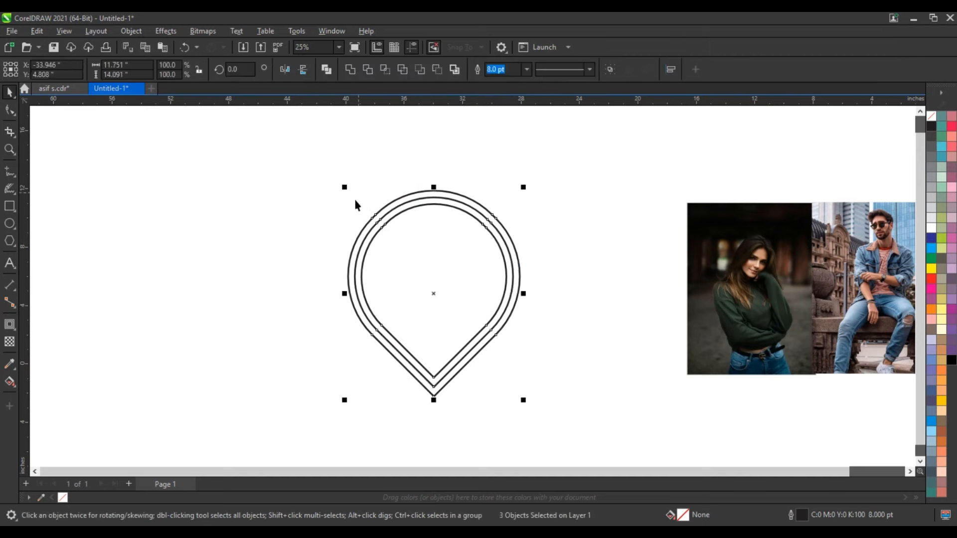
left_click_drag(457, 301, 457, 272)
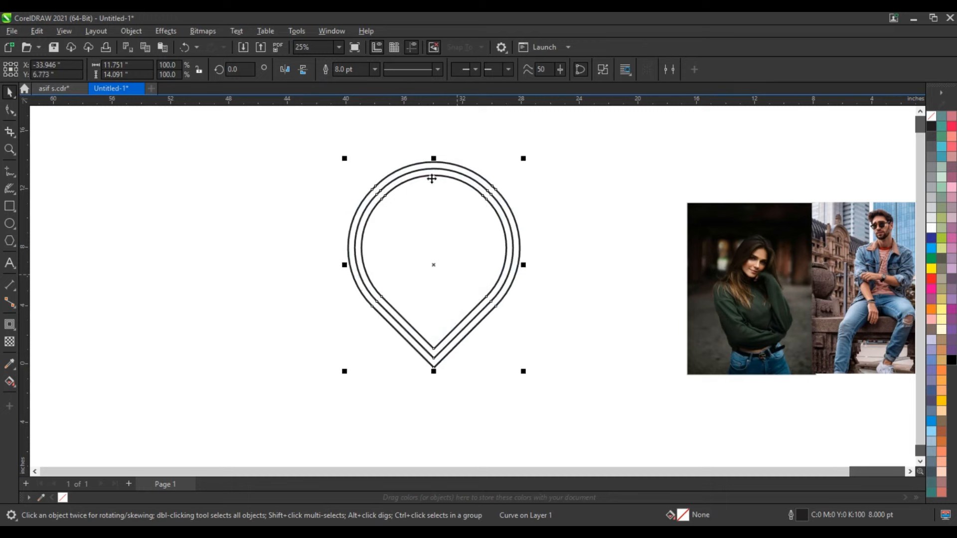
Create a vertically mirrored copy of the teardrop below the original and nudge it until the outlines of the two tips cross.
left_click_drag(433, 159, 405, 382)
left_click(297, 342)
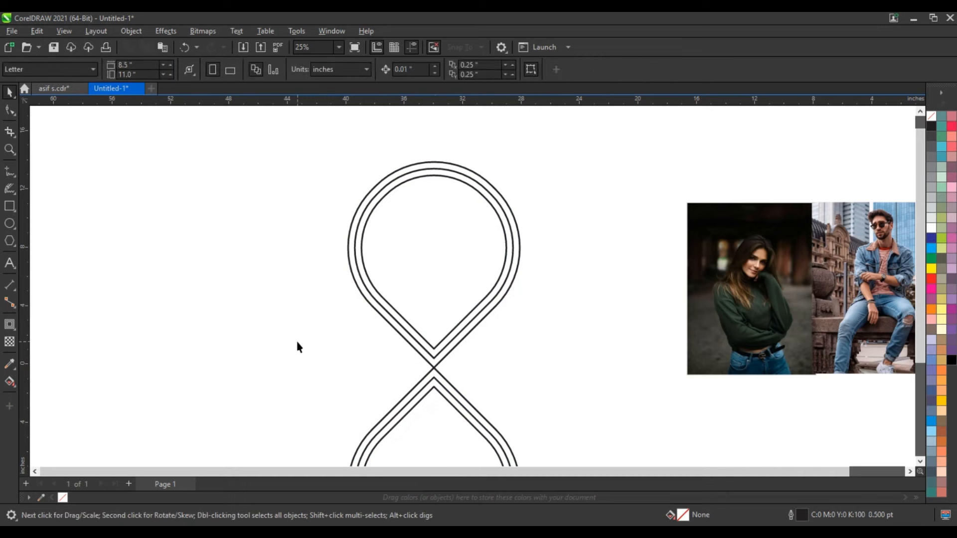
left_click(436, 415)
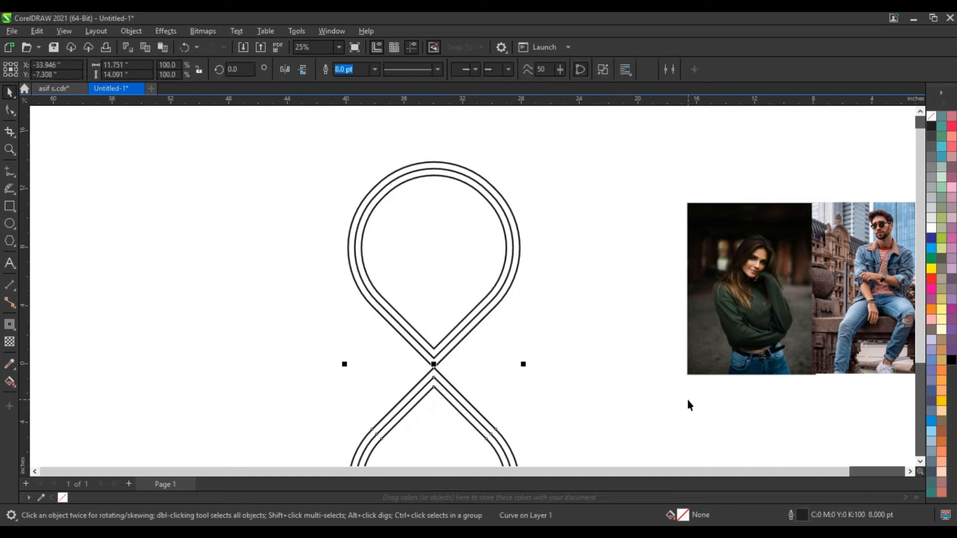
key("Up")
key("Up")
key("Up")
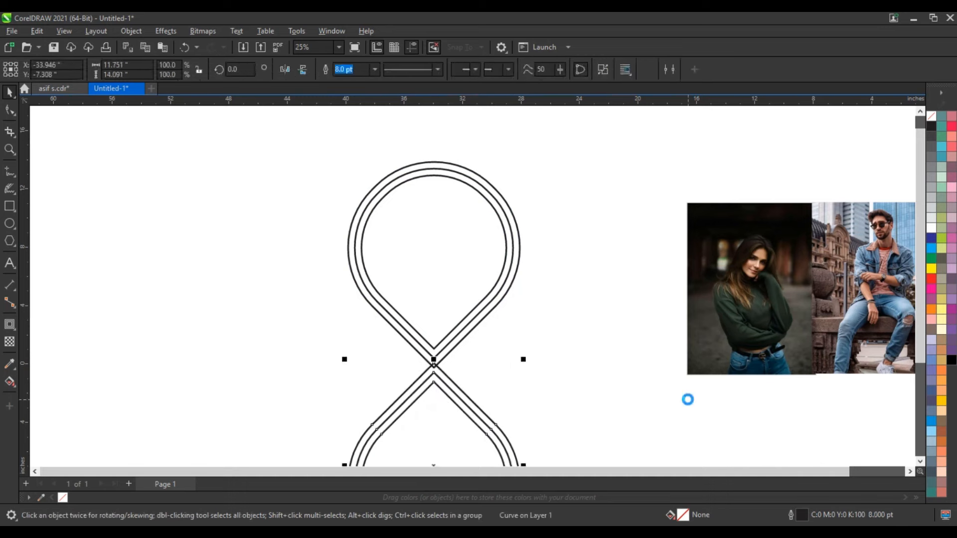
key("Up")
key("Up")
key("Up")
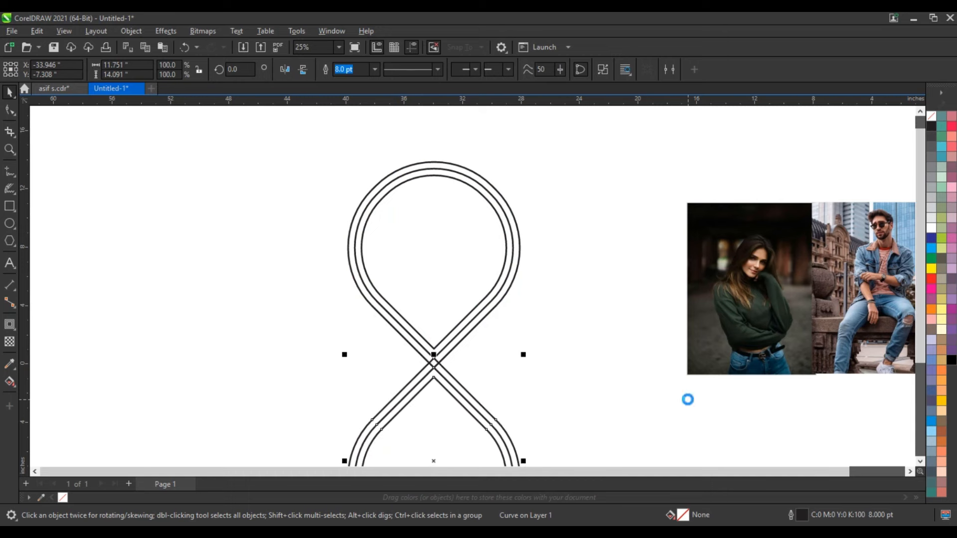
key("Up")
key("Up")
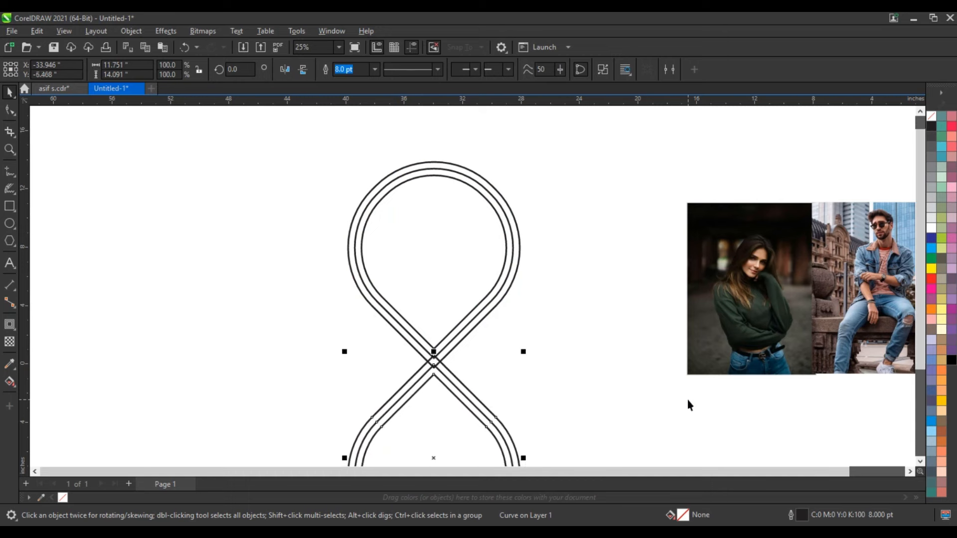
key("Down")
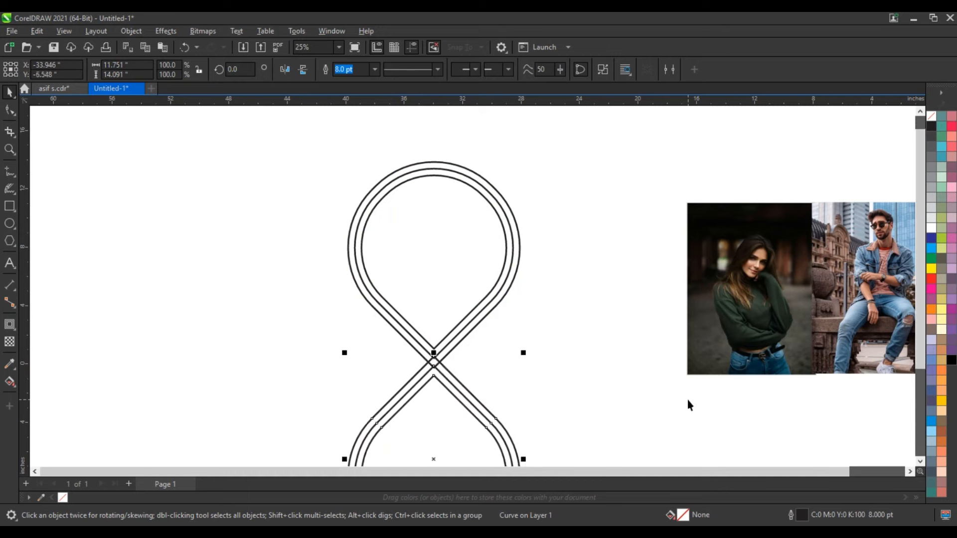
key("Down")
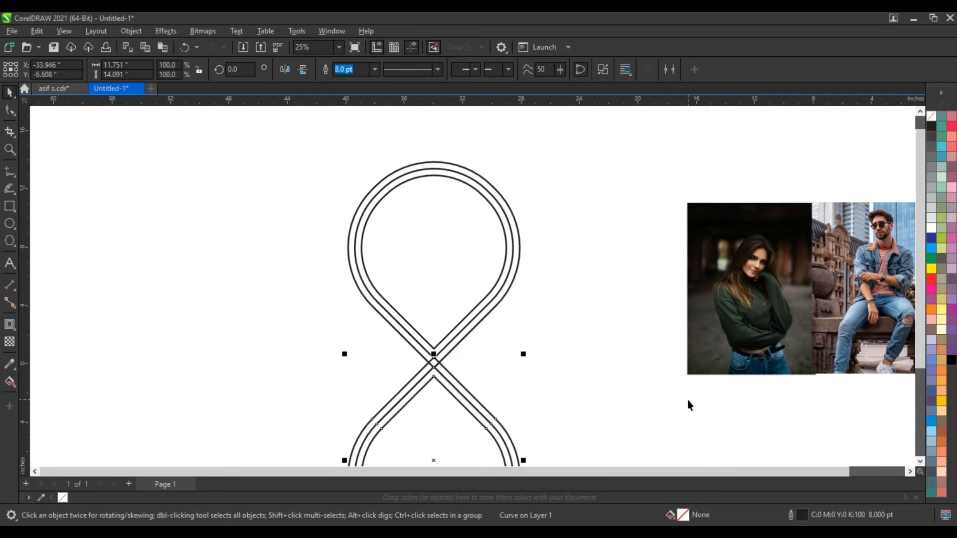
left_click(518, 334)
Place a copy of the upper teardrop in the empty area to the left of the figure.
scroll(590, 308, "down", 1)
left_click(480, 234)
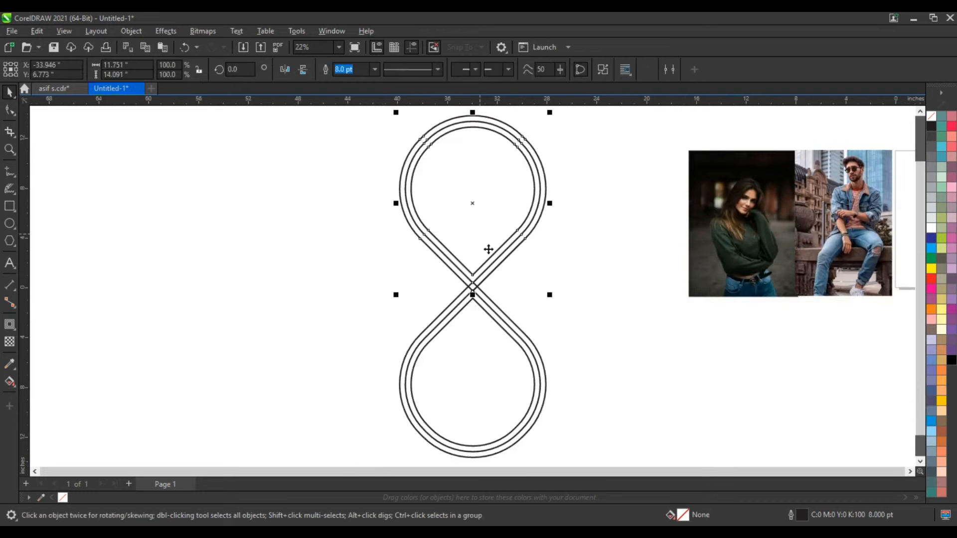
left_click_drag(466, 214, 243, 216)
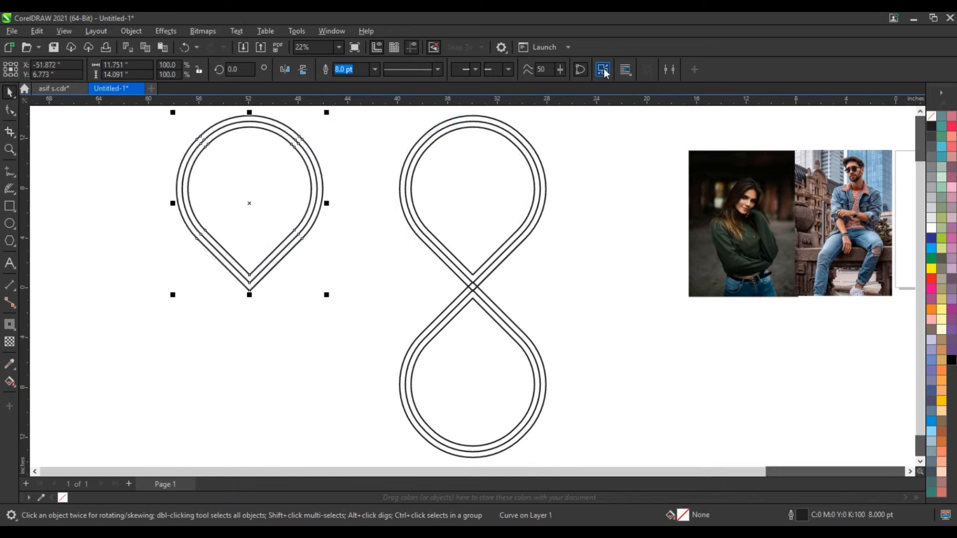
Break the copied teardrop apart and delete its outer and middle outlines, keeping a single one.
left_click(351, 277)
left_click(313, 226)
key("Delete")
left_click(304, 228)
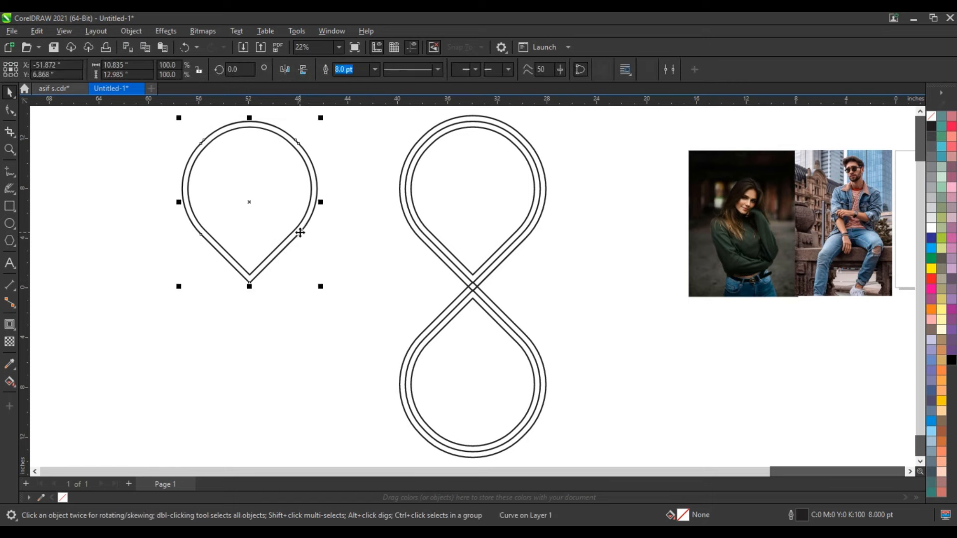
left_click(299, 232)
Rotate the single teardrop 90 degrees, shrink it to about 10.04 by 8.38 in, and fit its tip into the left side of the crossing.
left_click_drag(320, 279, 303, 159)
left_click_drag(294, 226, 411, 301)
mouse_move(305, 345)
left_mouse_down()
mouse_move(313, 360)
mouse_move(324, 344)
left_mouse_up()
left_click_drag(358, 303, 381, 300)
Draw a circle inside the small left teardrop and align its center with the teardrop.
key("F7")
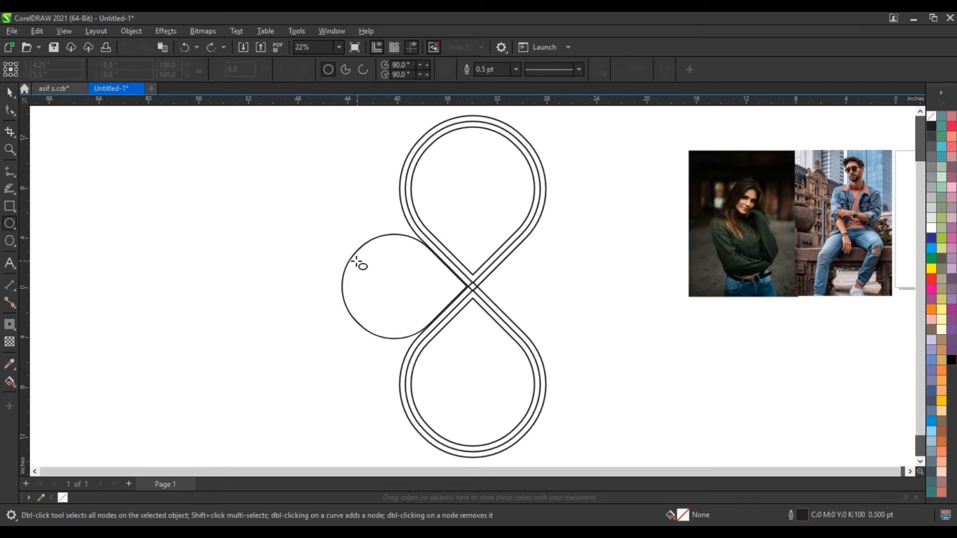
left_click_drag(356, 260, 403, 324)
left_click(9, 92)
left_click_drag(423, 256, 428, 249)
left_click(398, 237, "shift")
key("c")
key("e")
Shift the circle into the round part of the left teardrop, enlarge it, and realign it to the teardrop's horizontal midline.
left_click(364, 276)
left_click_drag(372, 276, 362, 277)
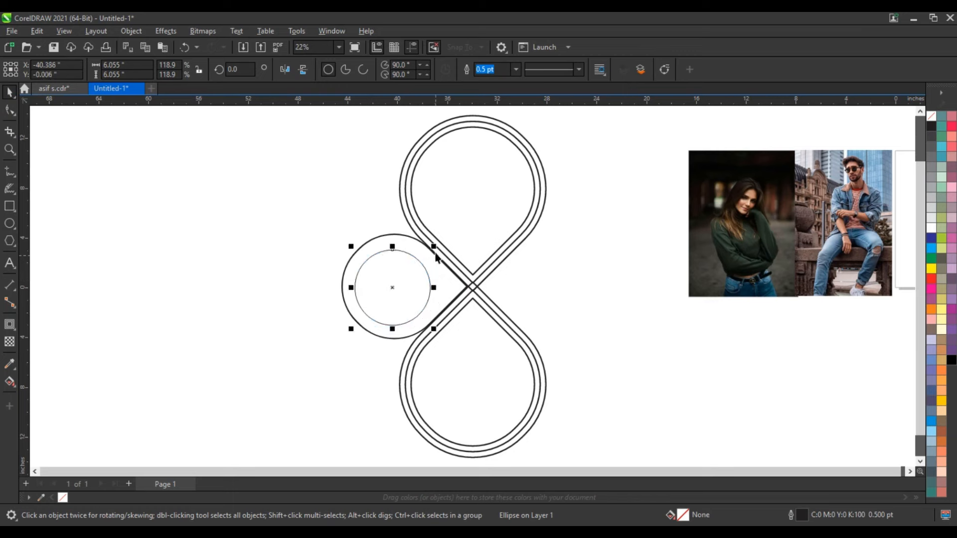
left_click_drag(433, 246, 438, 241)
left_click(385, 236, "shift")
key("e")
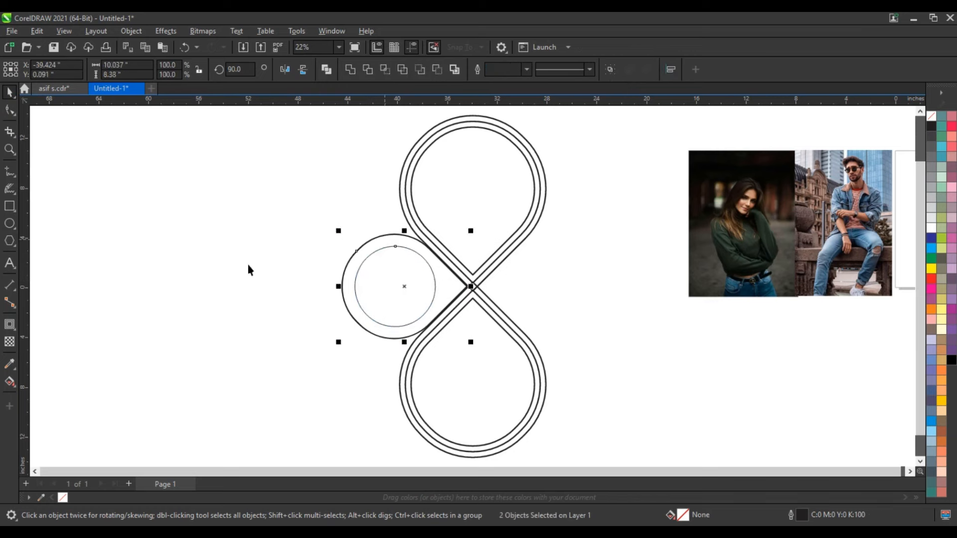
Mirror a copy of the small teardrop and its circle to the right side and nudge it until its tip meets the crossing.
left_click_drag(338, 287, 508, 307)
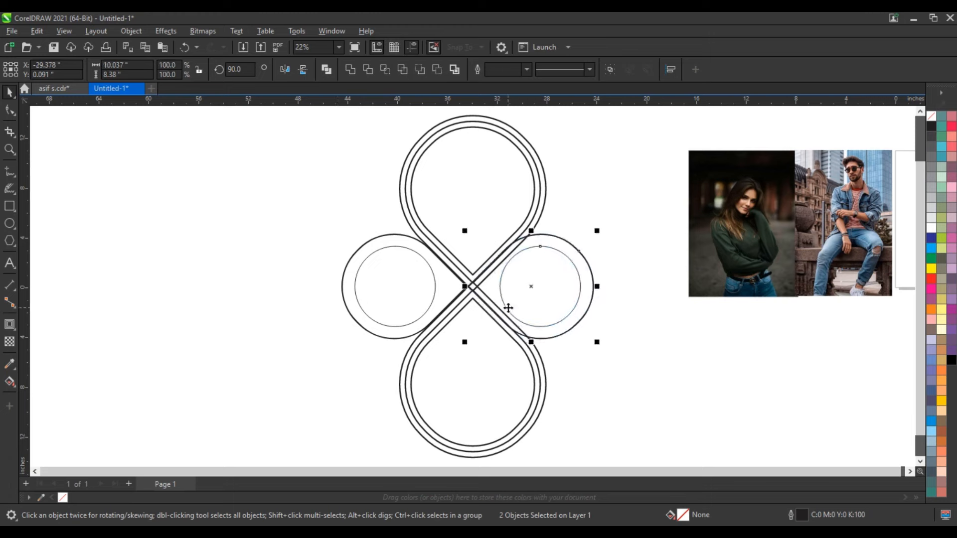
key("Right")
key("Right")
key("Right")
key("Right")
key("Right")
key("Right")
key("Right")
key("Right")
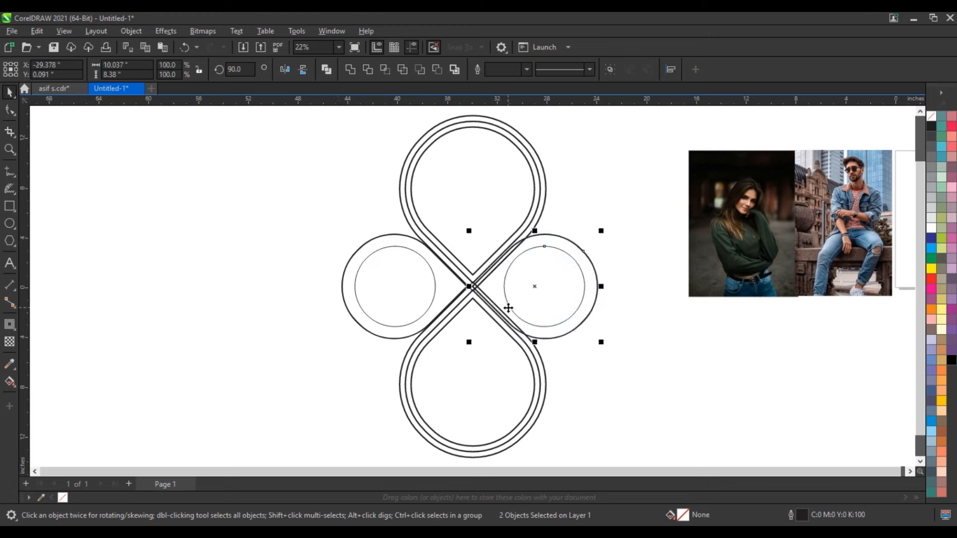
key("Right")
key("Right")
key("Right")
key("Right")
key("Right")
key("Right")
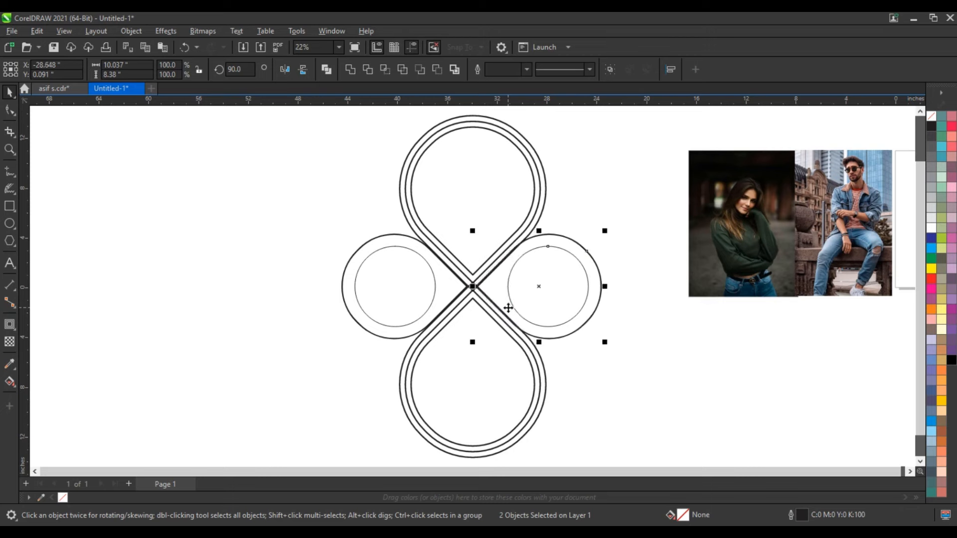
key("ctrl+Right")
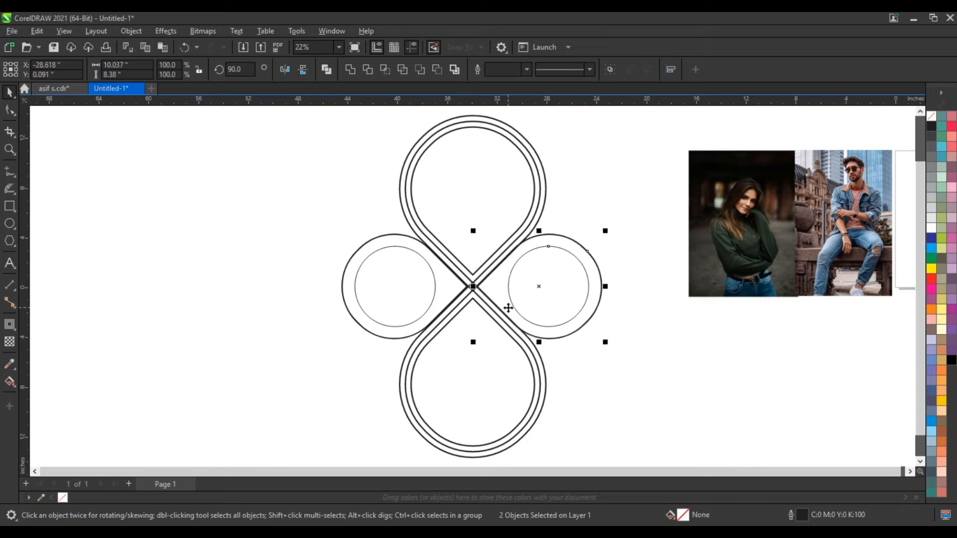
left_click(255, 382)
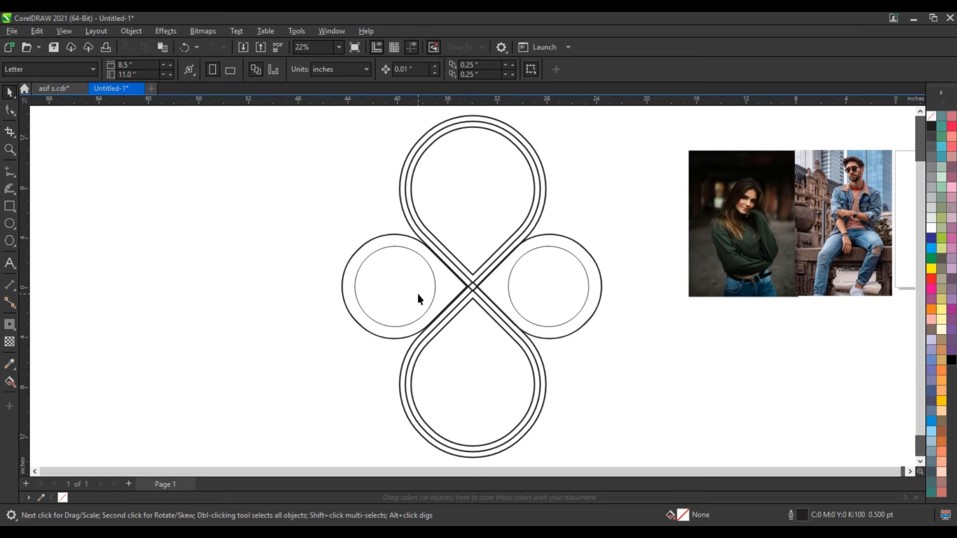
Draw a horizontal line about 15.86 in long across the upper teardrop and center it on the shape.
left_click(10, 171)
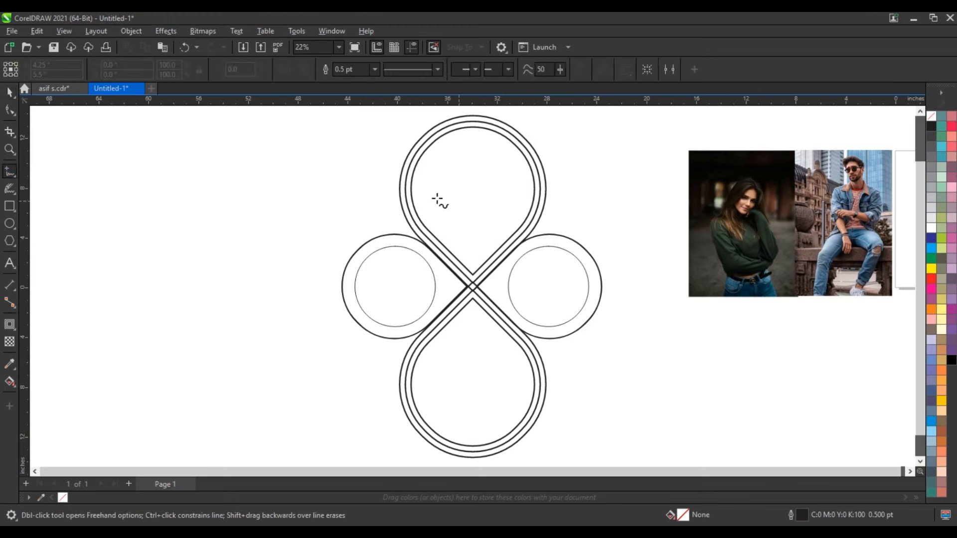
left_click_drag(378, 190, 555, 197)
left_click(576, 197, "ctrl")
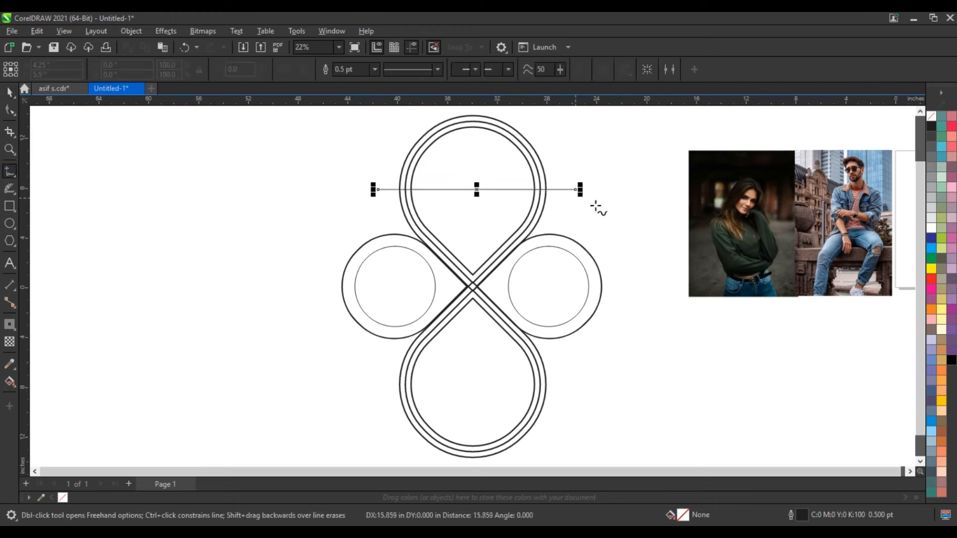
left_click(10, 93)
left_click(483, 129, "shift")
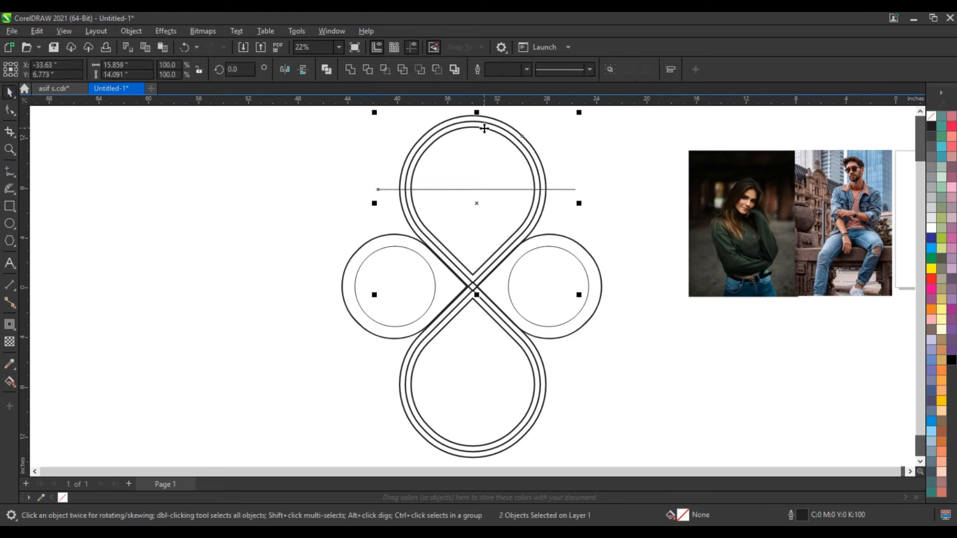
key("e")
left_click(598, 160)
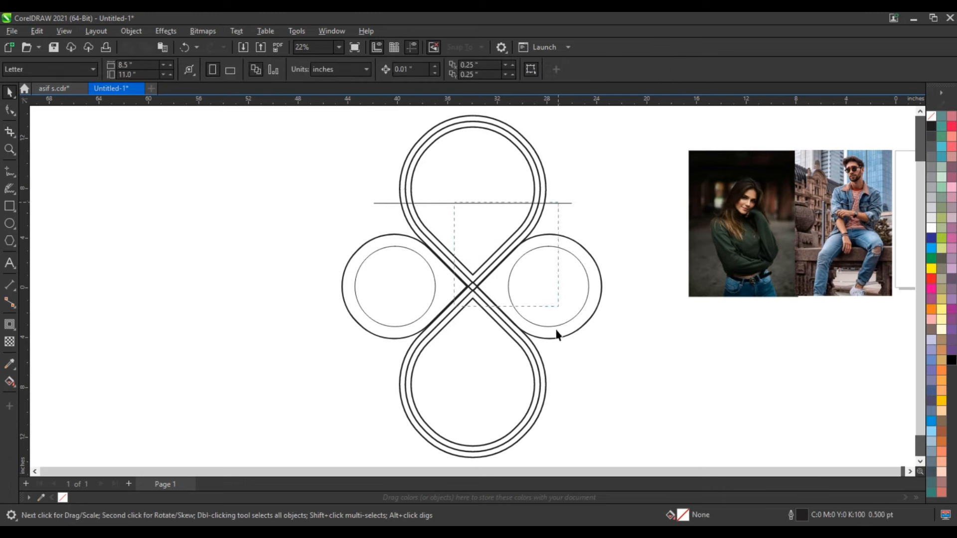
Copy the horizontal line down to the lower teardrop and center it vertically on that shape.
left_click_drag(566, 203, 567, 392)
left_click(532, 368, "shift")
key("e")
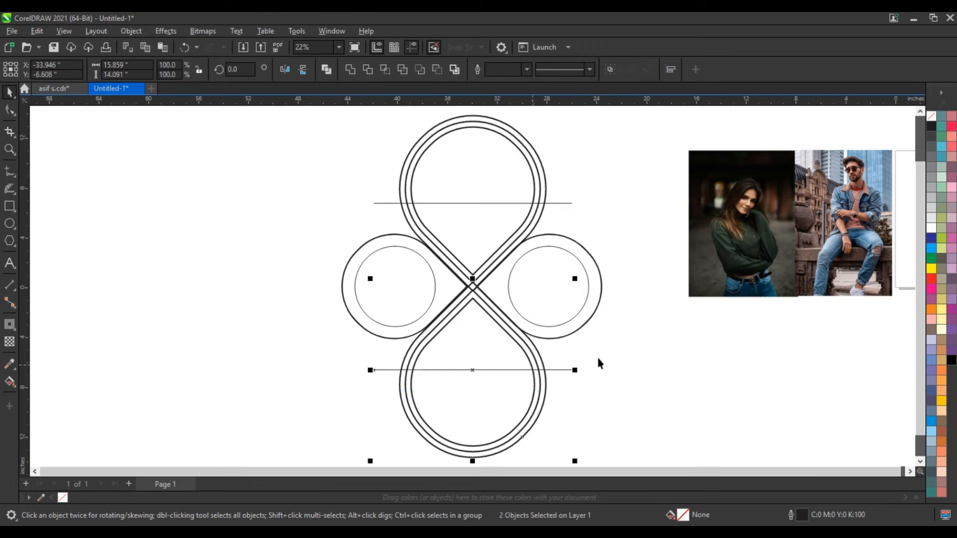
left_click(598, 362)
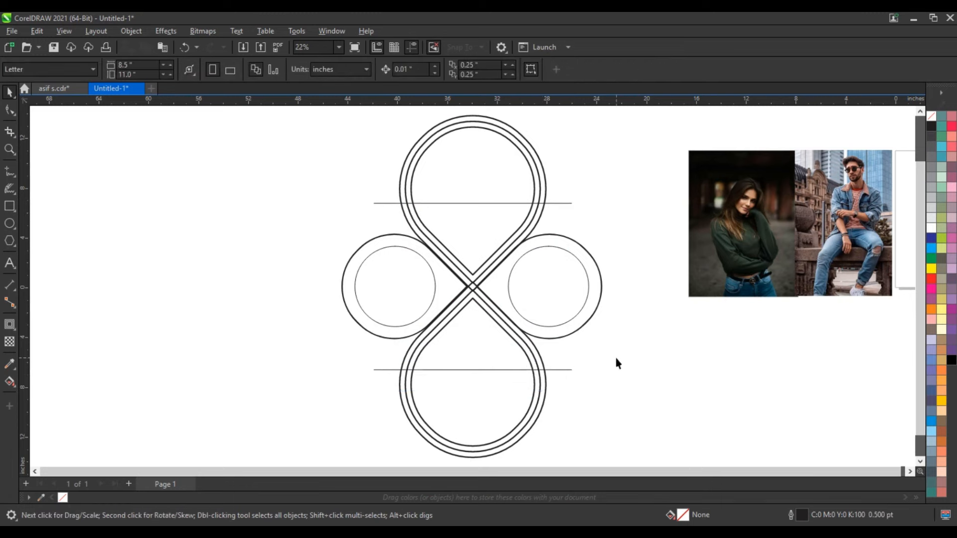
Fill the four narrow band segments between the dividing lines and the crossing with blue using Smart Fill.
scroll(666, 271, "up", 1)
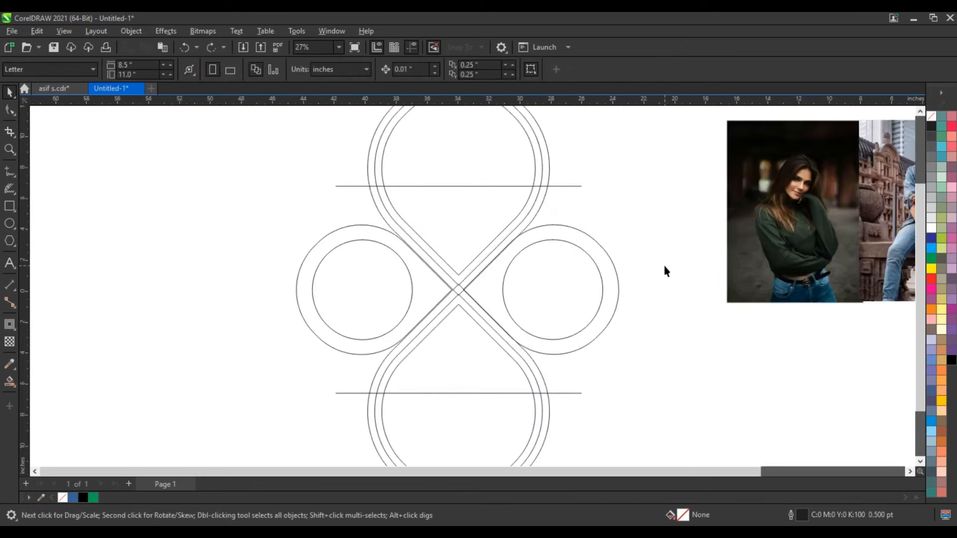
left_click(10, 381)
left_click(388, 221)
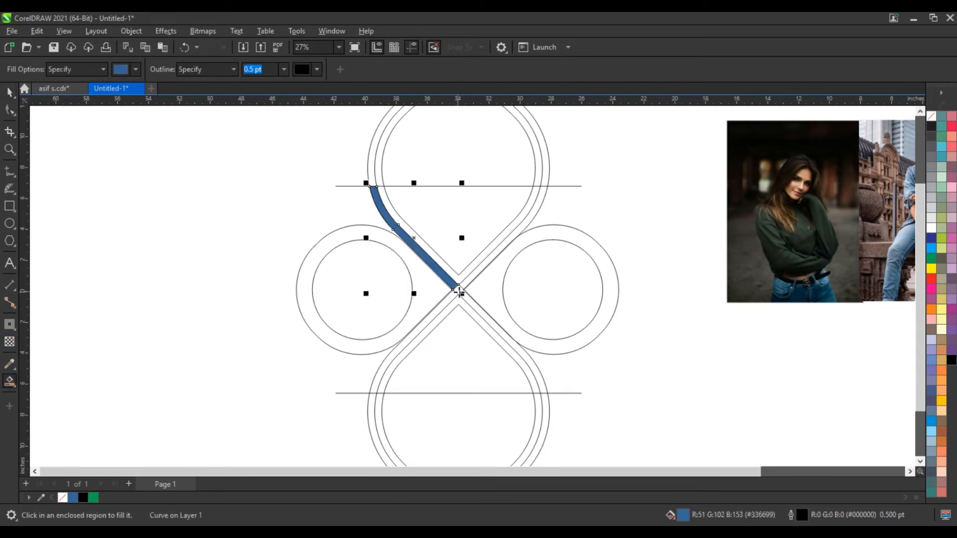
left_click(476, 308)
left_click(447, 302)
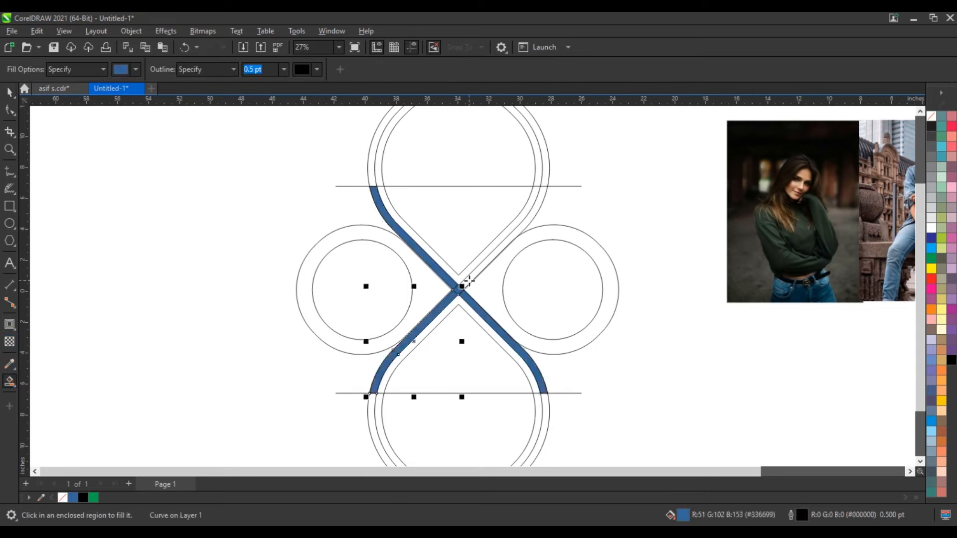
left_click(469, 280)
Weld the four blue band segments and the small center piece into a single cross shape.
left_click(8, 95)
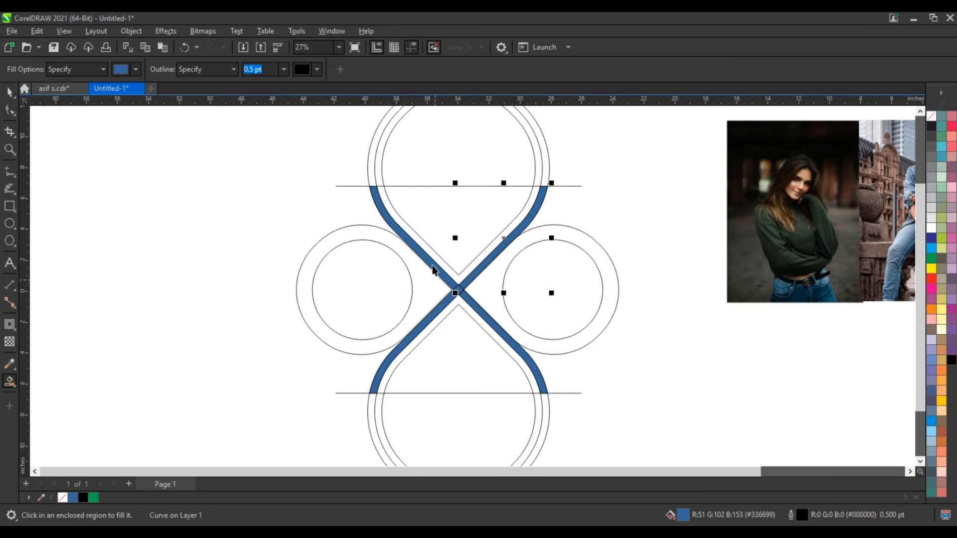
left_click(432, 266, "shift")
left_click(458, 289, "shift")
left_click(489, 324, "shift")
left_click(430, 319, "shift")
left_click(349, 70)
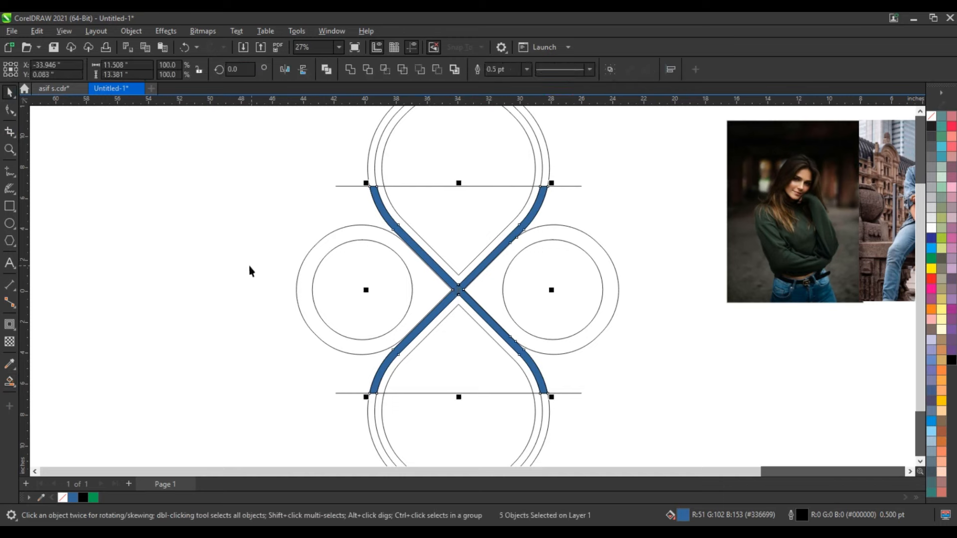
left_click(137, 273)
Smart-fill the left side region between its inner circle and the crossing with blue.
left_click(8, 384)
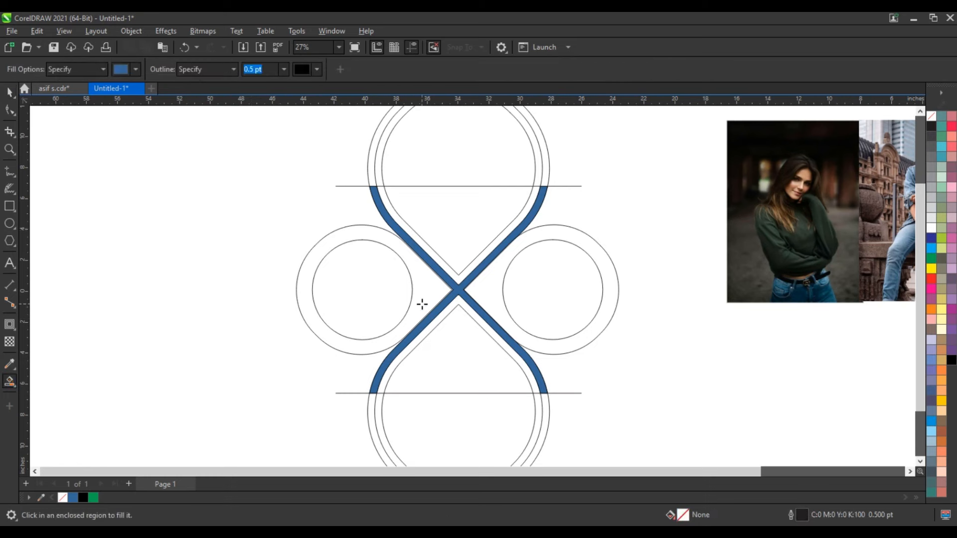
left_click(421, 303)
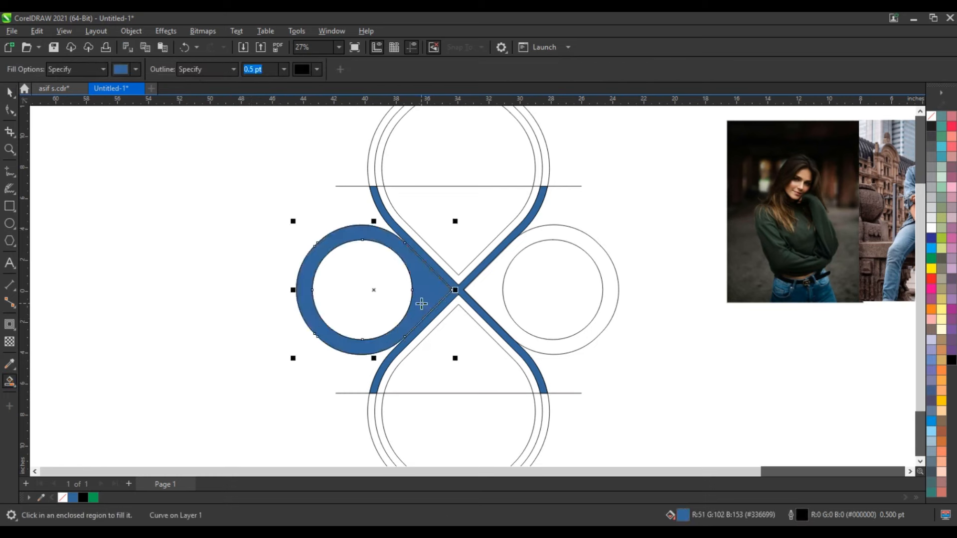
left_click(9, 92)
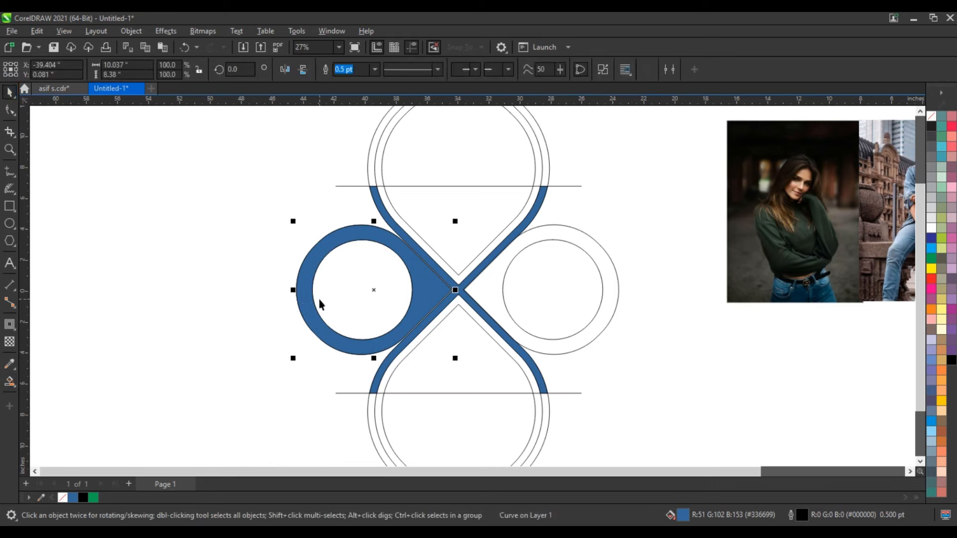
Mirror a copy of the blue ring shape to the right side and nudge it into place against the crossing.
key("Right")
key("Right")
left_click_drag(293, 290, 479, 295)
left_click_drag(589, 265, 599, 265)
Center the pair of blue ring shapes on the cross and weld them all into one shape.
left_click(409, 277, "shift")
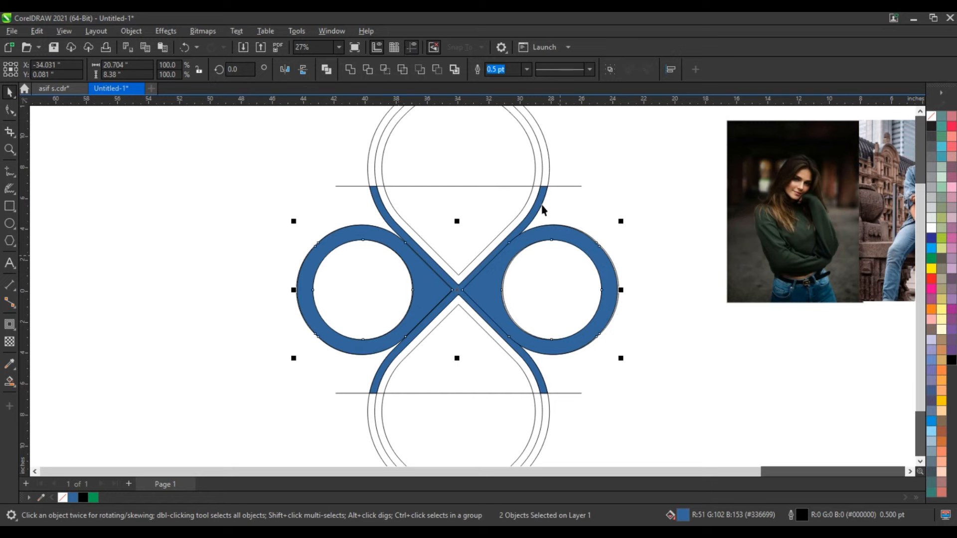
left_click(543, 203, "shift")
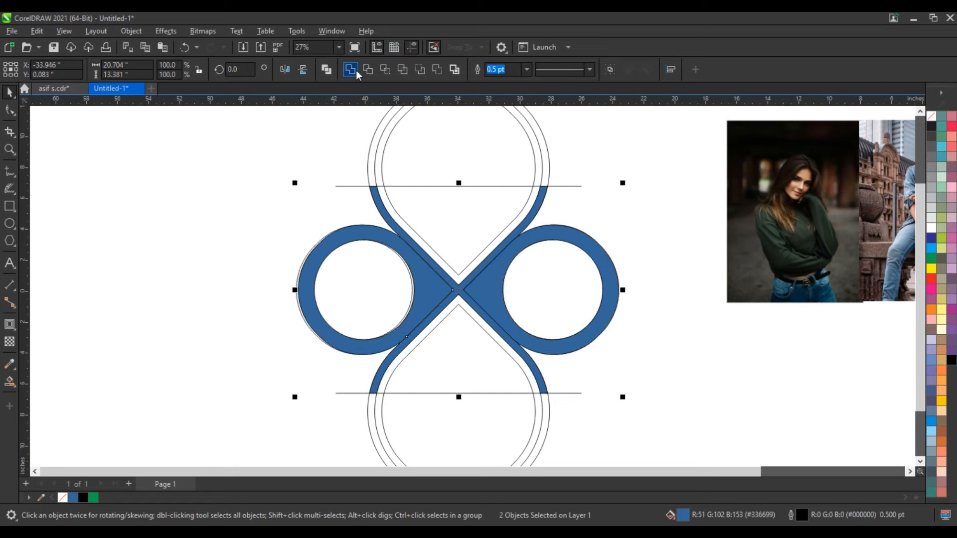
left_click(355, 70)
left_click(242, 193)
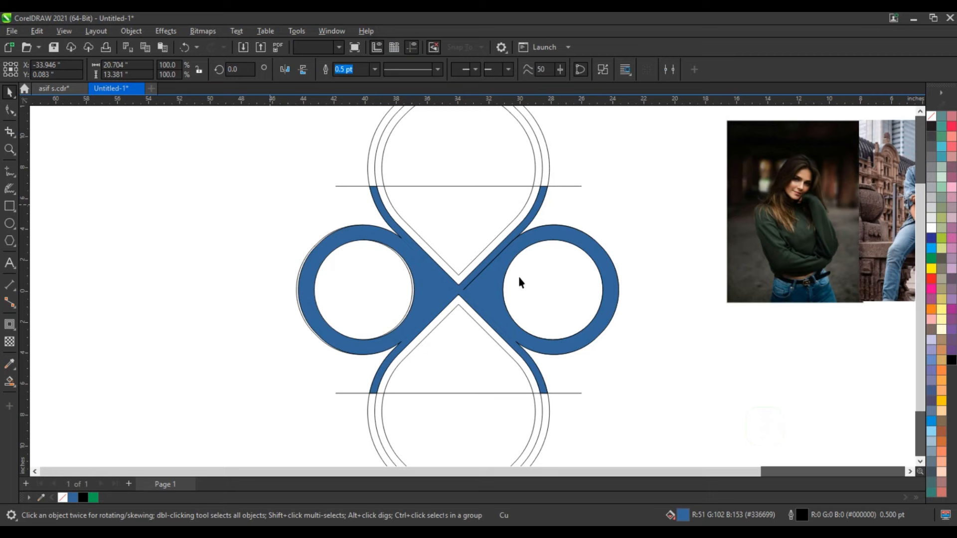
Remove the outline from the welded blue shape.
left_click(533, 240)
right_click(931, 117)
left_click(910, 125)
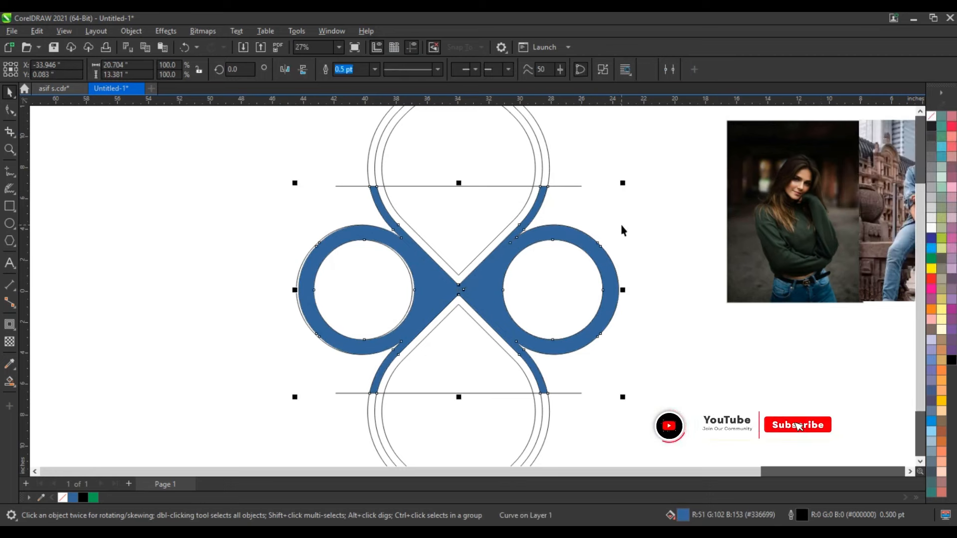
left_click(618, 224)
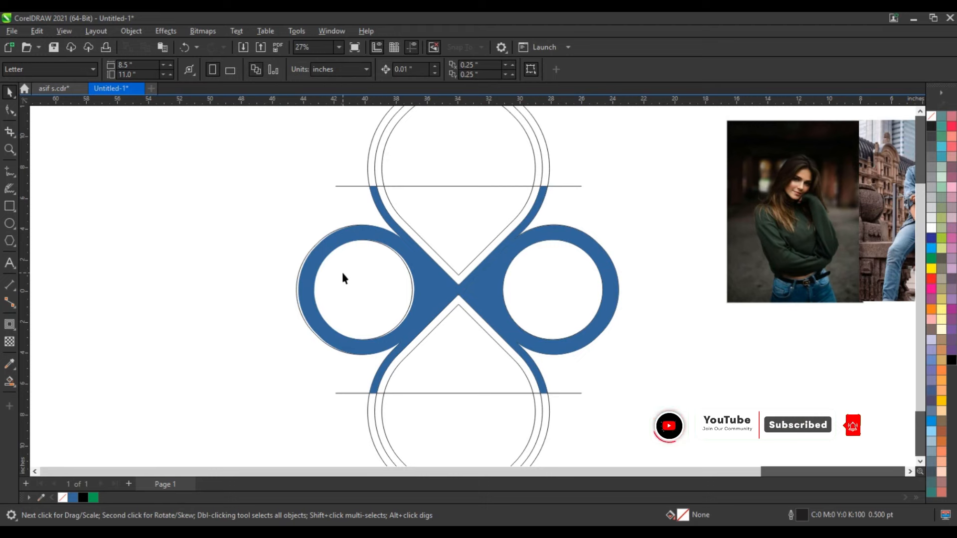
Delete the two horizontal dividing lines across the upper and lower teardrops.
scroll(384, 284, "down", 2)
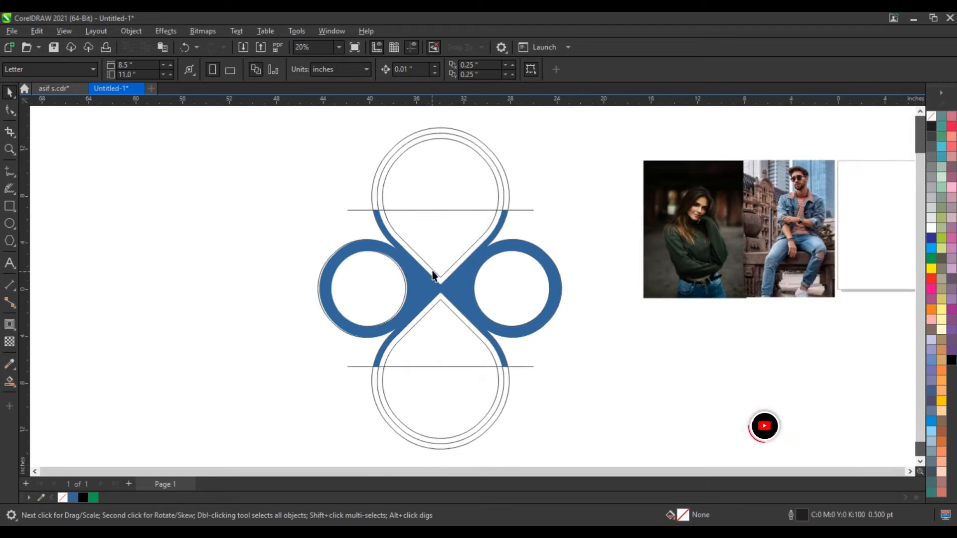
left_click(428, 273)
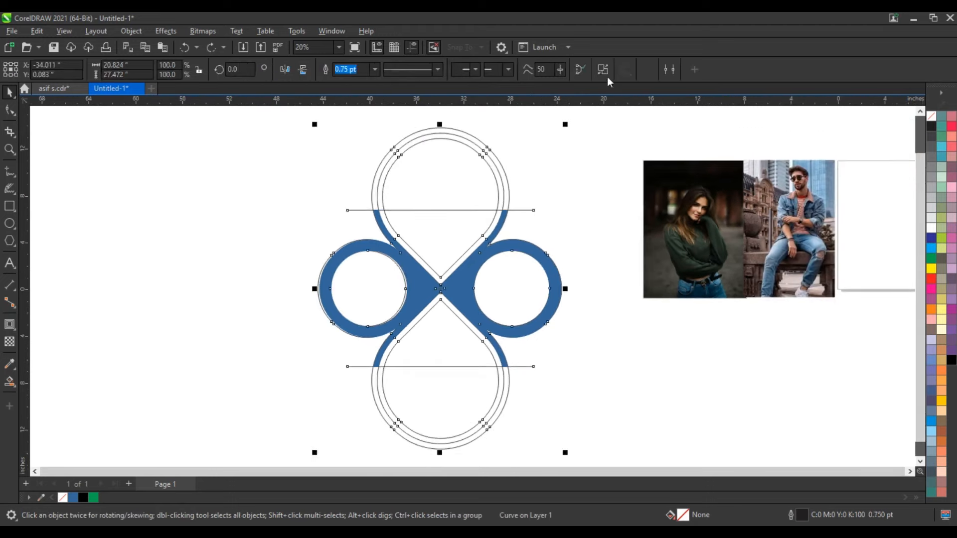
left_click(523, 218)
left_click(526, 211)
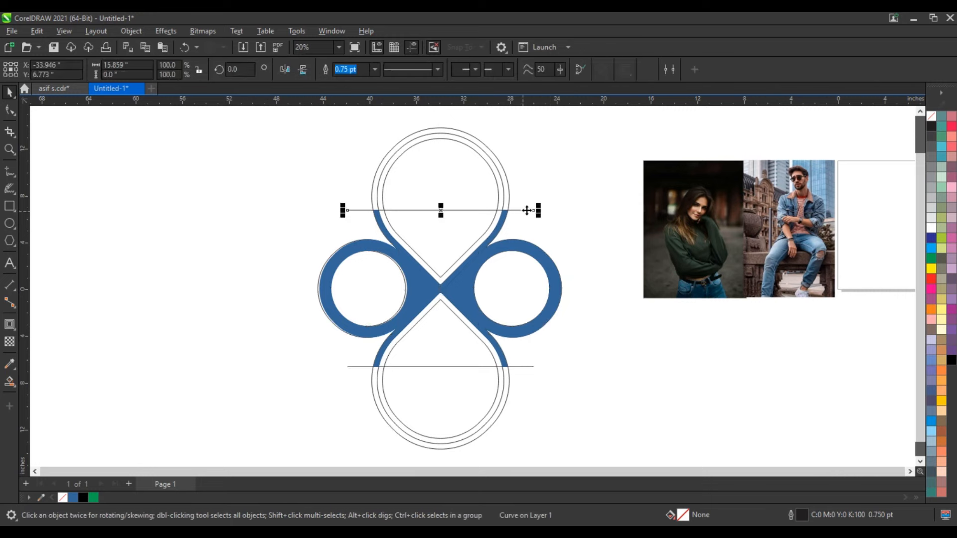
key("Delete")
left_click_drag(525, 367, 526, 371)
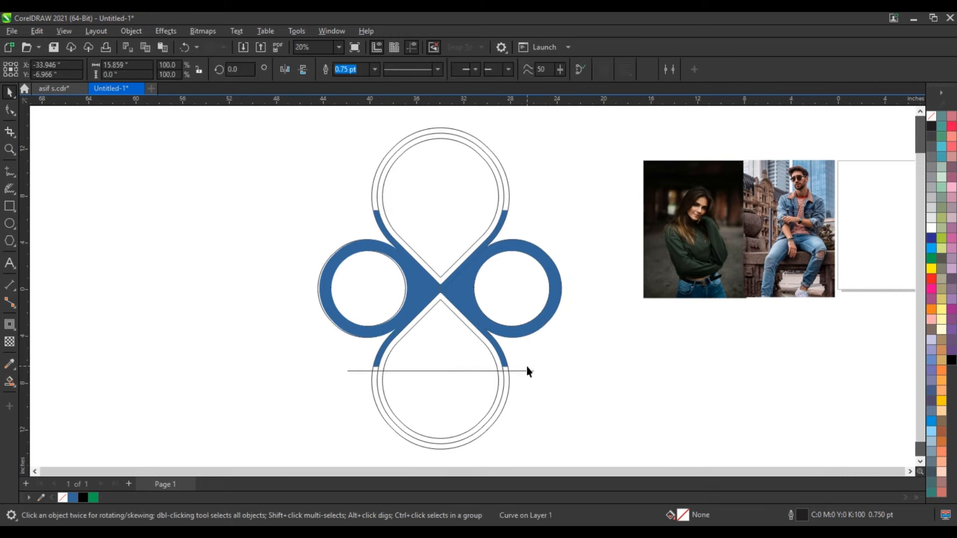
key("Delete")
left_click(531, 372)
key("Delete")
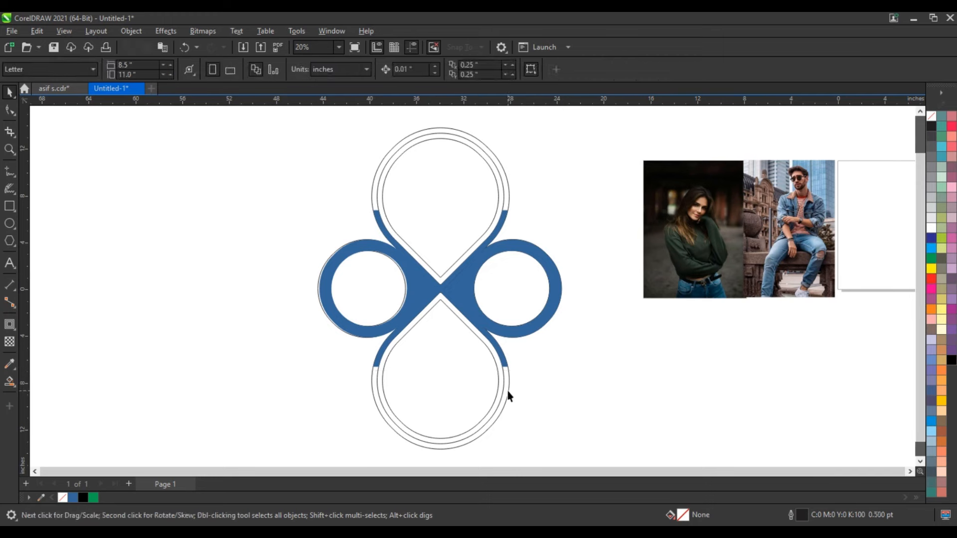
Delete the outermost contour of the lower teardrop.
left_click(509, 395)
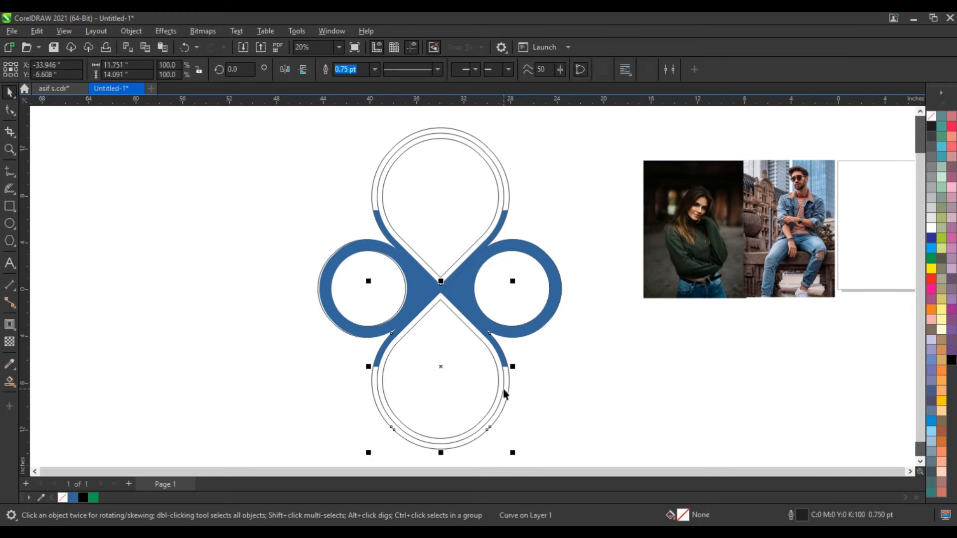
left_click_drag(503, 390, 511, 391)
key("ctrl+z")
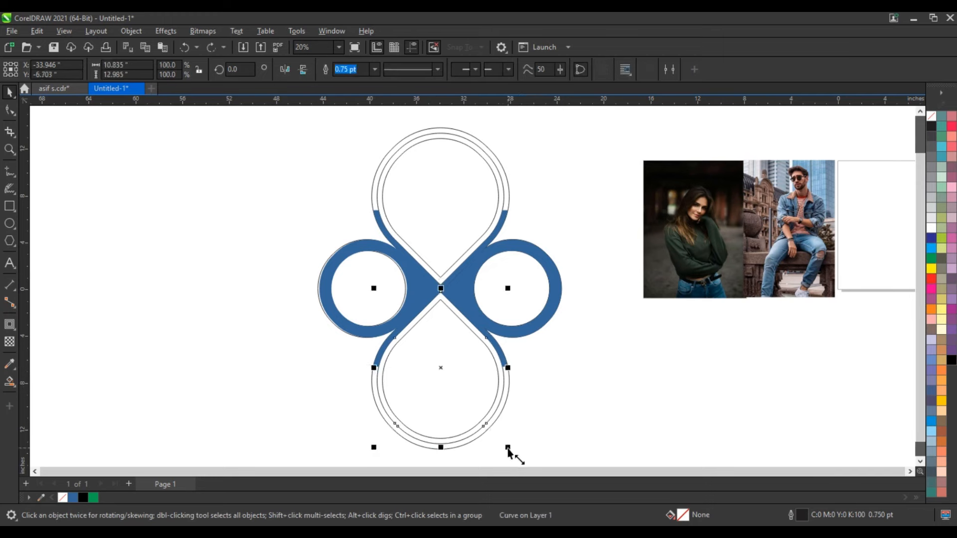
left_click(508, 406)
key("Delete")
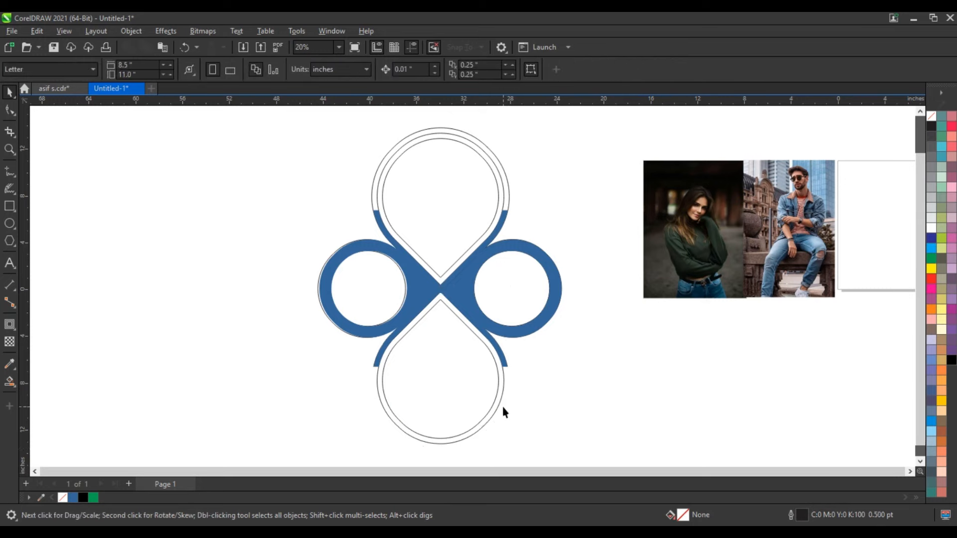
Delete the upper teardrop's outermost contour and scale the next contour of both teardrops to 103.8% to meet the blue band ends.
left_click(507, 185)
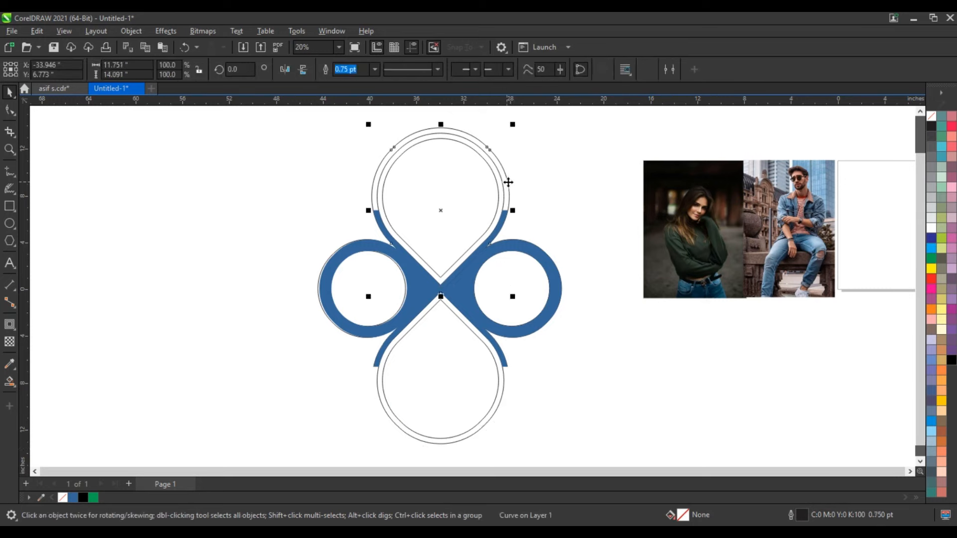
scroll(534, 166, "up", 1)
left_click(529, 445)
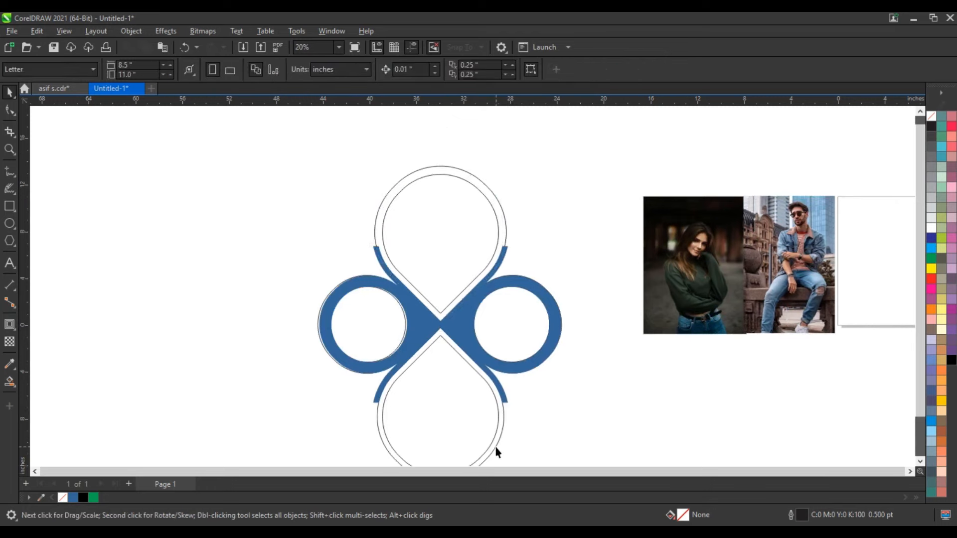
left_click(496, 447)
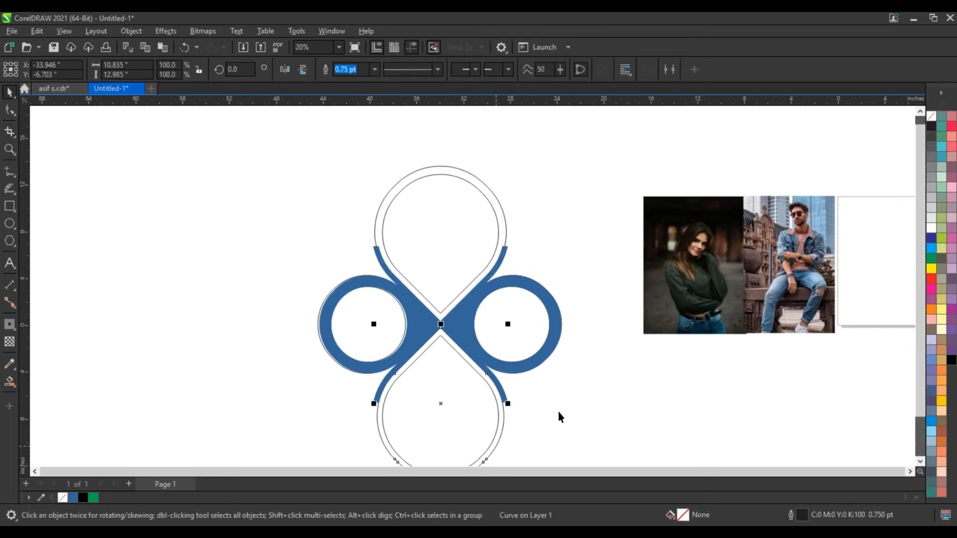
Set the outline width of the outer contours of both teardrops to 15 pt.
left_click(479, 185, "shift")
left_click(522, 73)
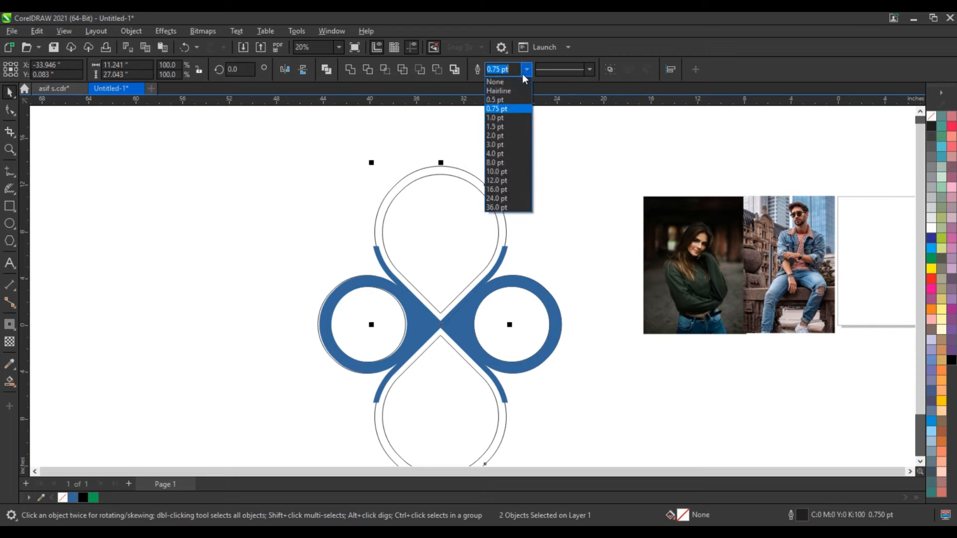
left_click(504, 140)
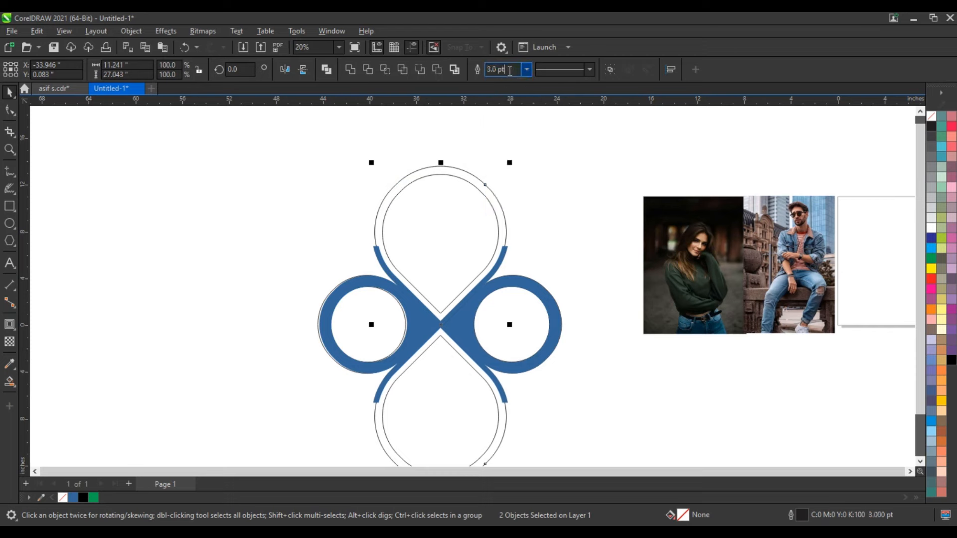
double_click(491, 69)
type("5")
key("Return")
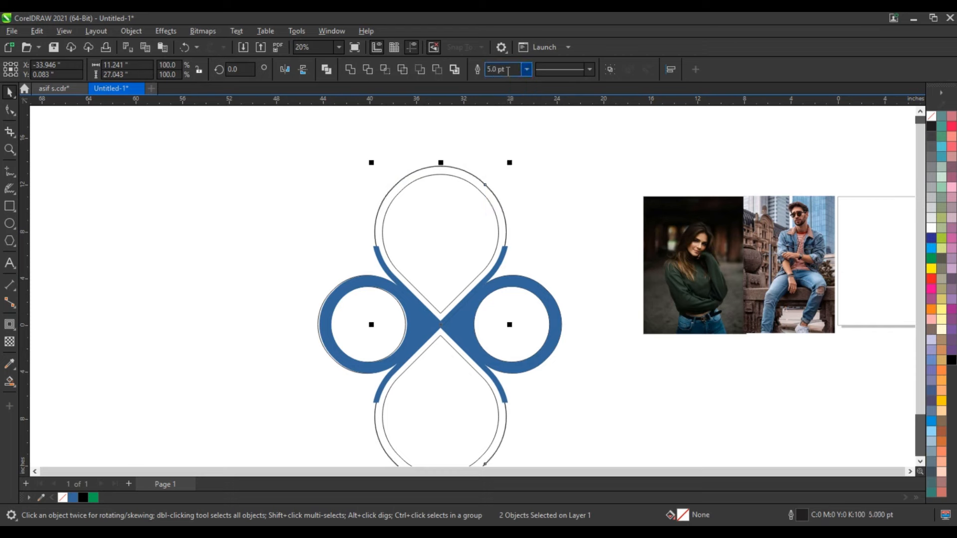
left_click_drag(507, 70, 446, 71)
type("15")
key("Return")
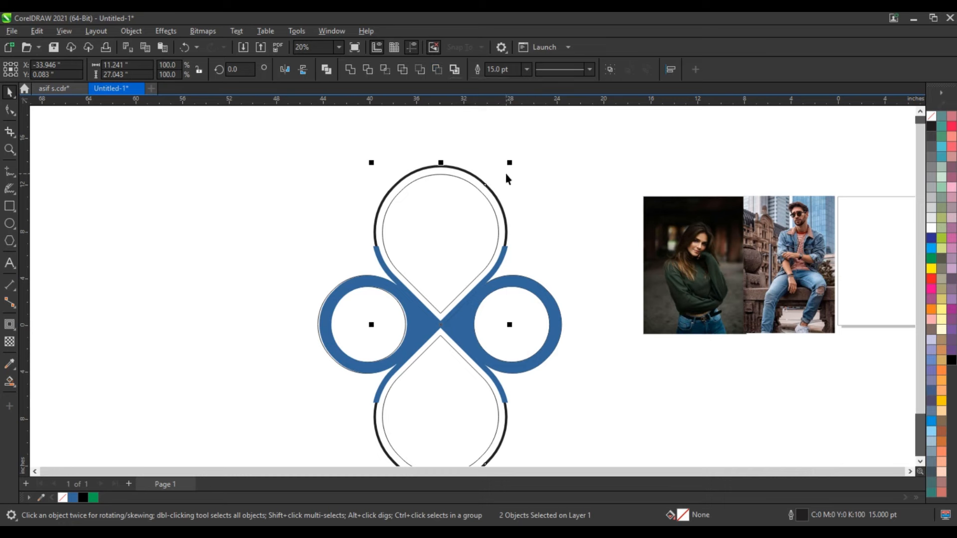
Combine the two thick teardrop contours into one curve and convert its outline to an object.
left_click(484, 179)
left_click(484, 166)
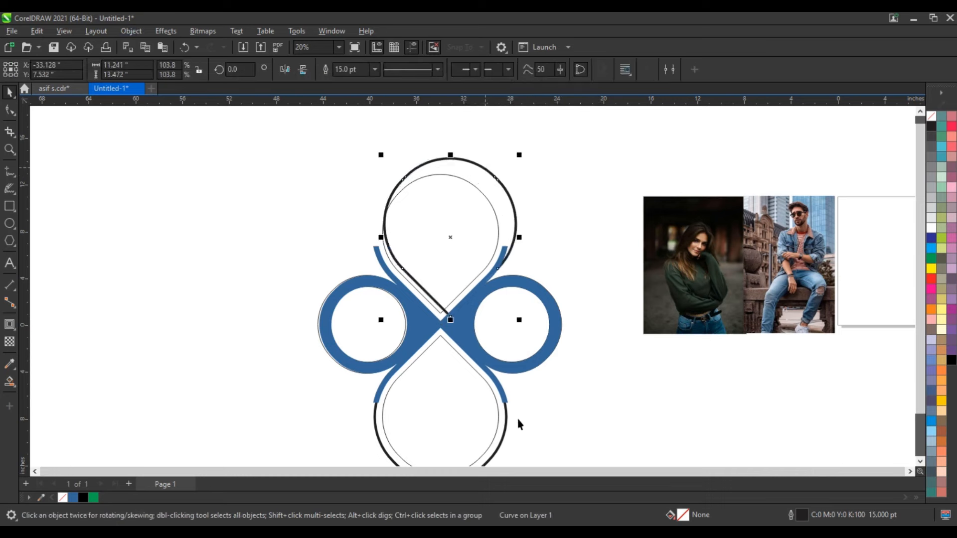
left_click(508, 429, "shift")
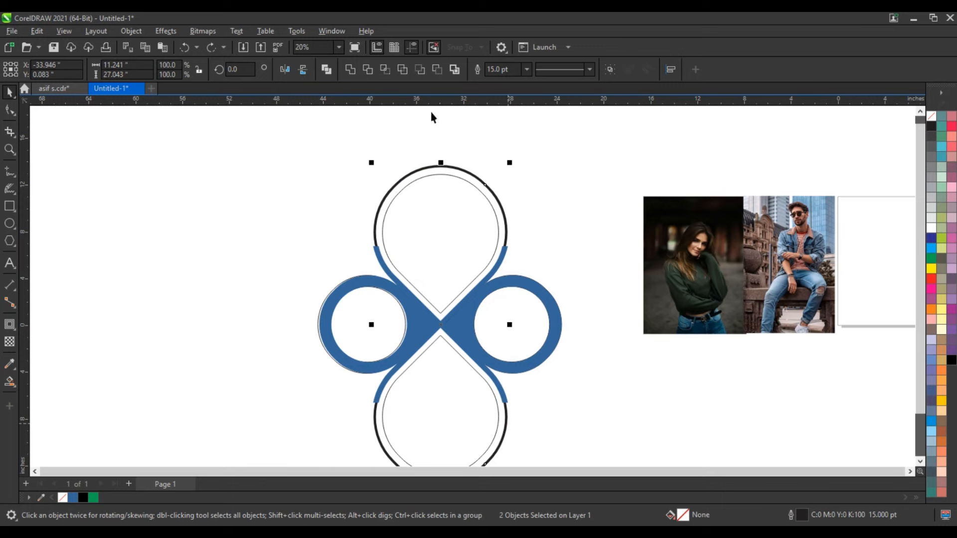
left_click(327, 70)
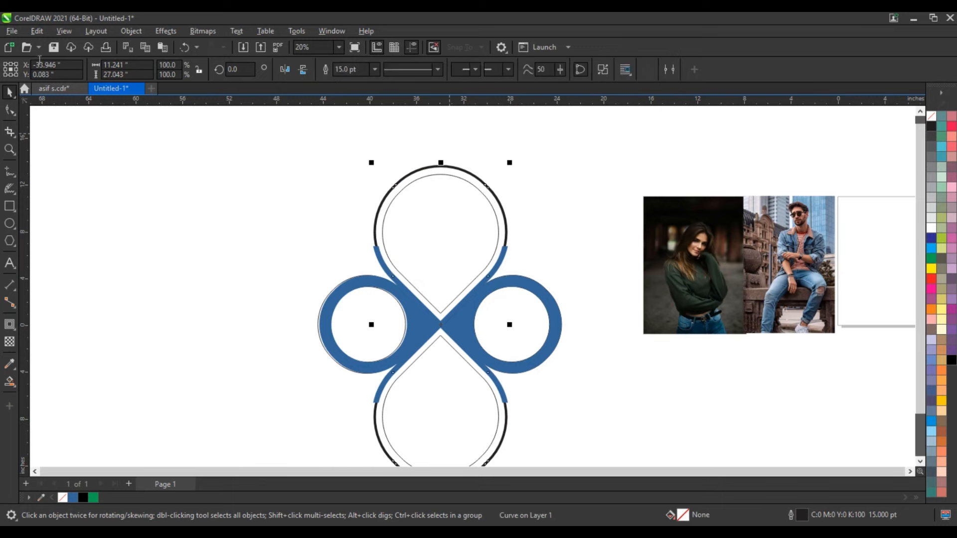
left_click(136, 31)
left_click(150, 309)
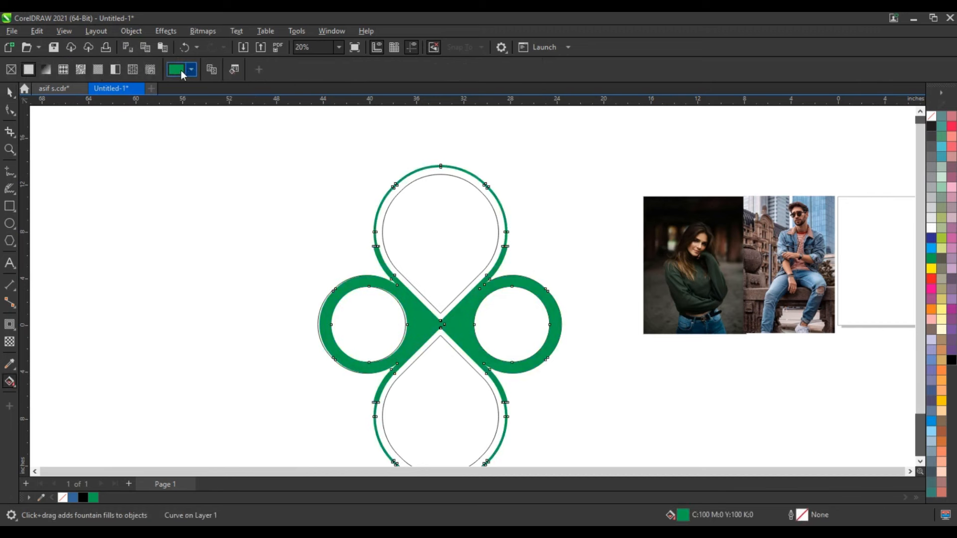
Recolor the combined figure-eight frame with a uniform CMYK green fill of C:84 M:2 Y:100 K:0.
left_click(182, 72)
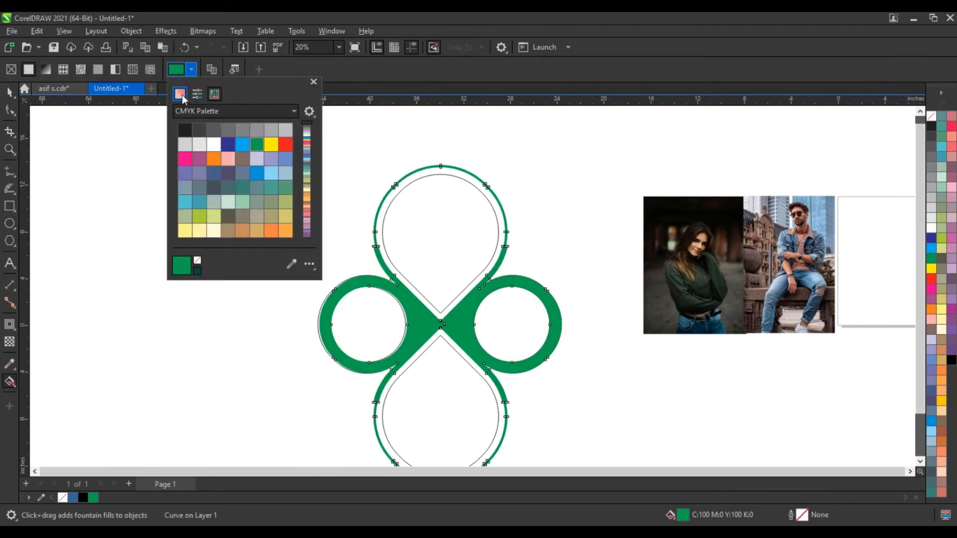
left_click(180, 94)
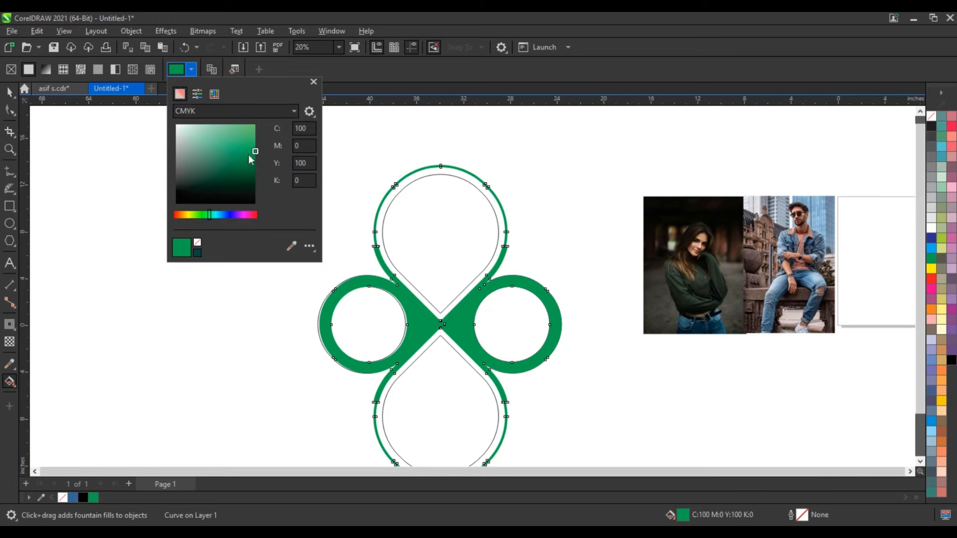
left_click_drag(255, 152, 247, 143)
left_click(205, 215)
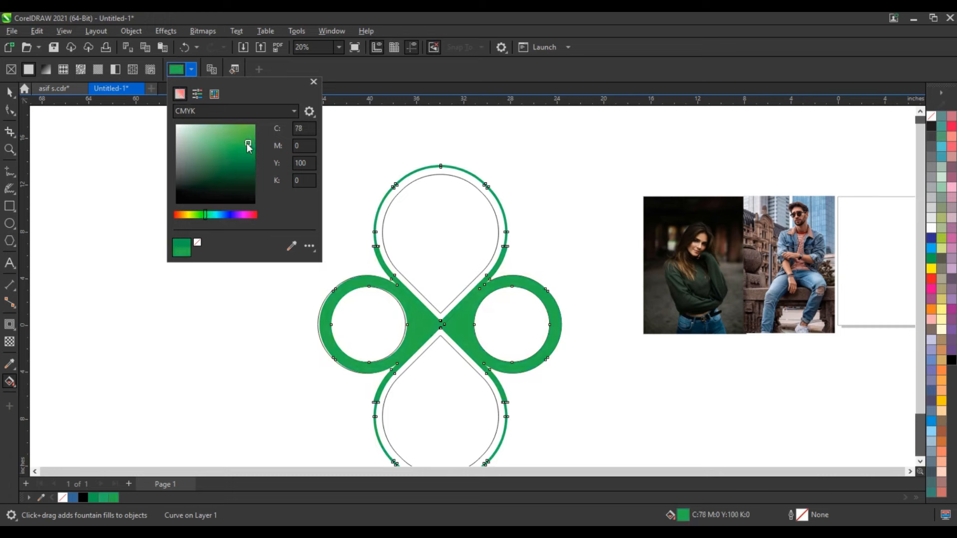
left_click_drag(247, 144, 246, 151)
left_click(10, 93)
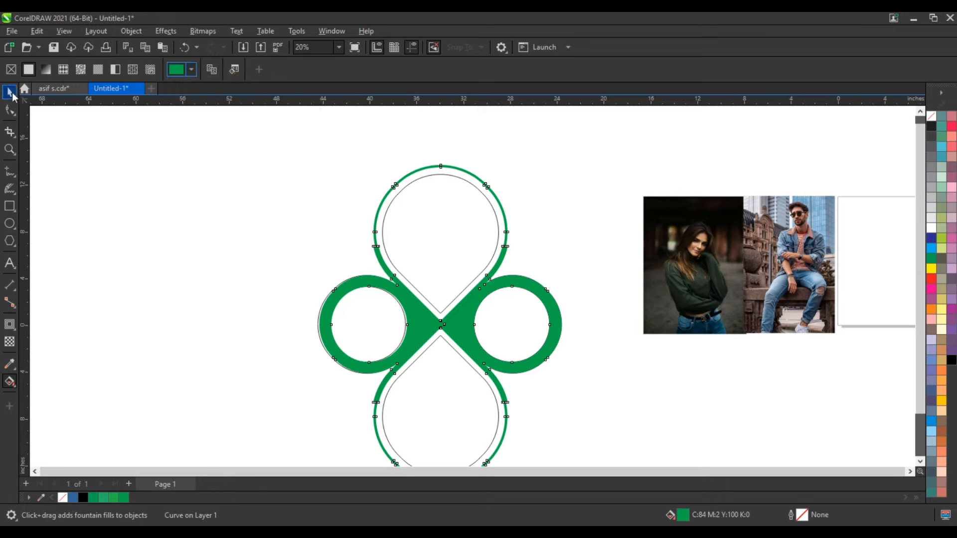
left_click(203, 249)
Convert the photo of the seated man to a Grayscale (8-bit) bitmap at 300 dpi.
left_click(798, 259)
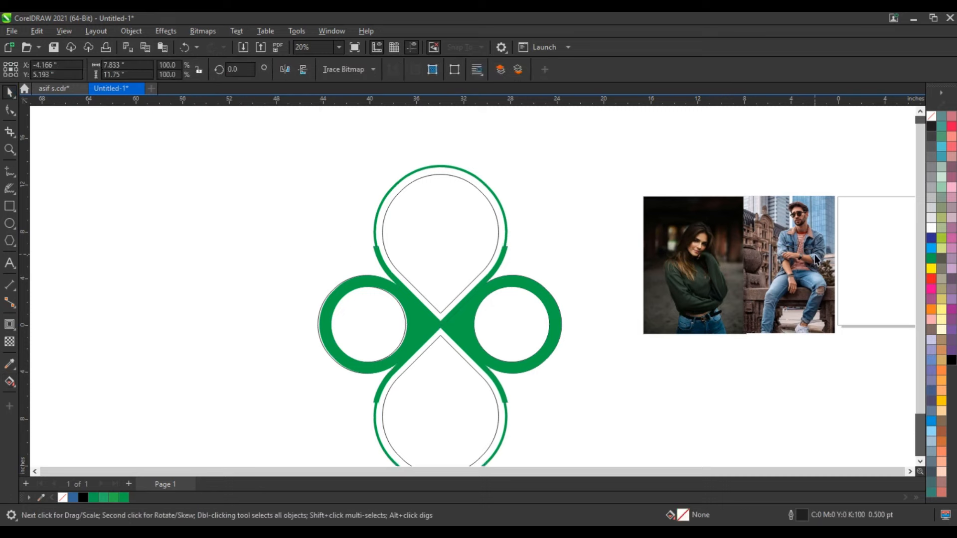
left_click(203, 31)
left_click(620, 278)
left_click(513, 239)
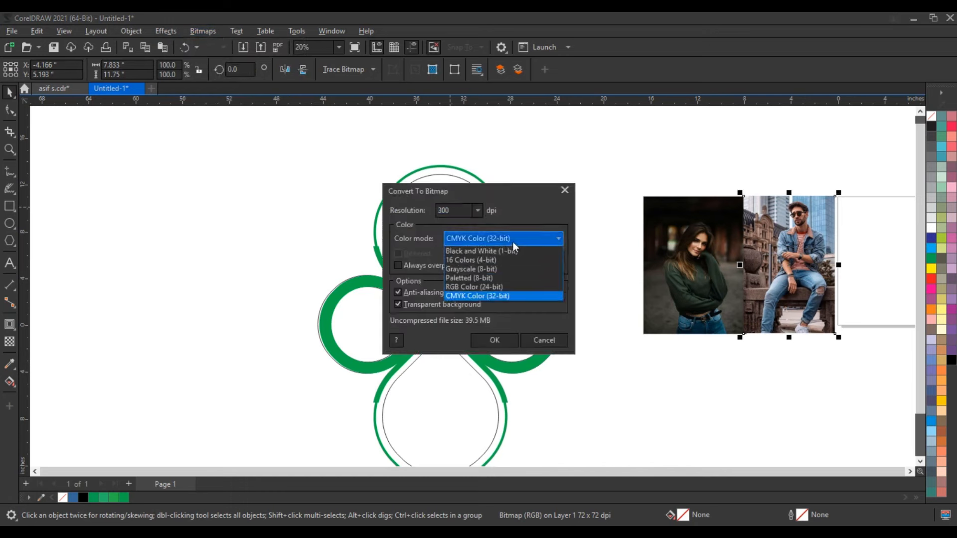
left_click(504, 268)
left_click(495, 340)
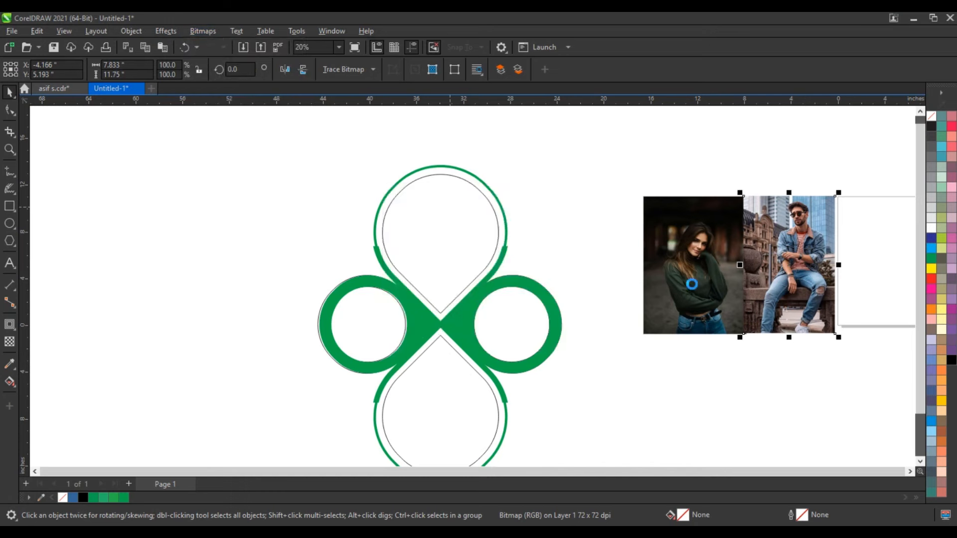
PowerClip the man's grayscale photo inside the upper teardrop.
key("alt+c")
key("w")
key("p")
left_click(442, 231)
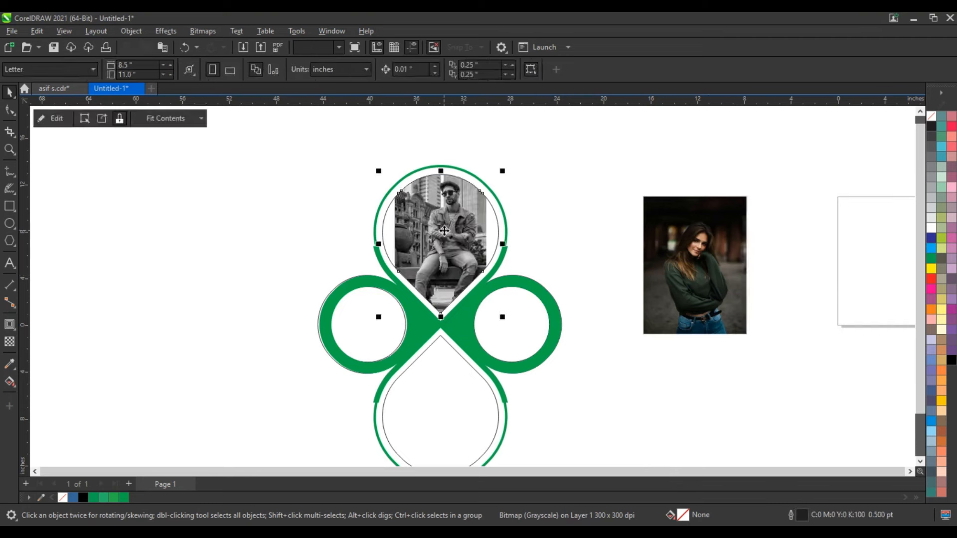
Enlarge and reposition the man's photo within its PowerClip so it fills the upper teardrop.
double_click(463, 235)
left_click(463, 239)
left_click_drag(493, 320, 527, 369)
mouse_move(448, 244)
left_mouse_down()
mouse_move(444, 273)
mouse_move(447, 261)
left_mouse_up()
left_click(508, 254, "ctrl")
Convert the woman's photo to a grayscale bitmap.
left_click(675, 256)
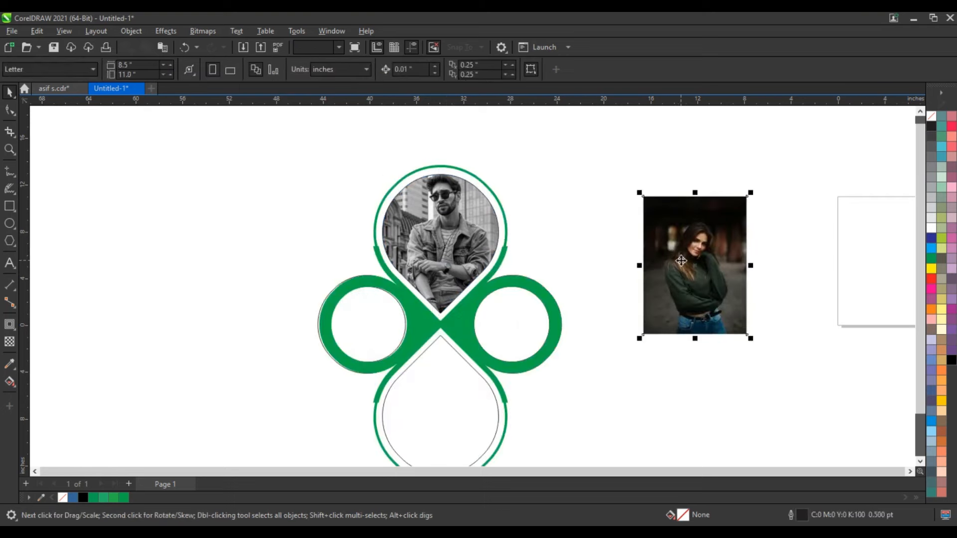
left_click(203, 31)
left_click(214, 43)
left_click(491, 338)
PowerClip the woman's grayscale photo inside the lower teardrop.
key("alt+j")
key("w")
key("p")
left_click(449, 376)
Scale the woman's clipped photo to 158.1% and shift it downward so her face sits inside the lower teardrop.
left_click(448, 386, "ctrl")
left_click(449, 386)
left_click_drag(503, 334, 523, 289)
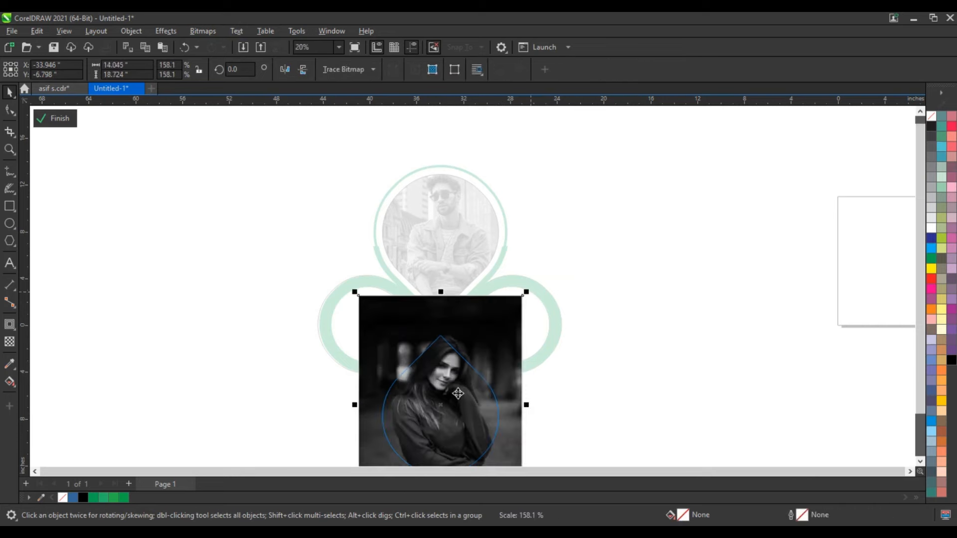
left_click_drag(457, 405, 452, 406)
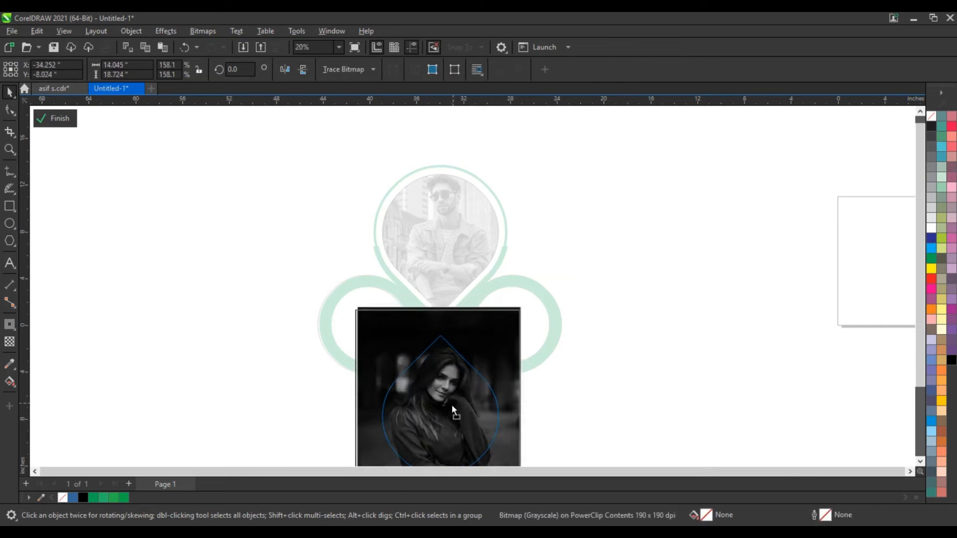
left_click(631, 300, "ctrl")
left_click(631, 302)
Remove the outlines from all seven objects of the photo layout.
scroll(632, 301, "down", 2)
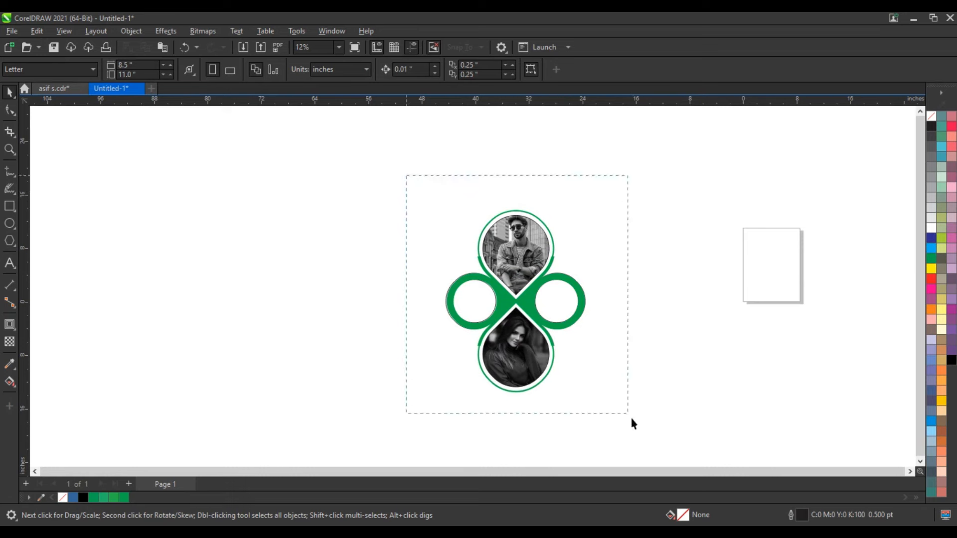
left_click_drag(631, 418, 630, 419)
right_click(932, 114)
left_click(820, 158)
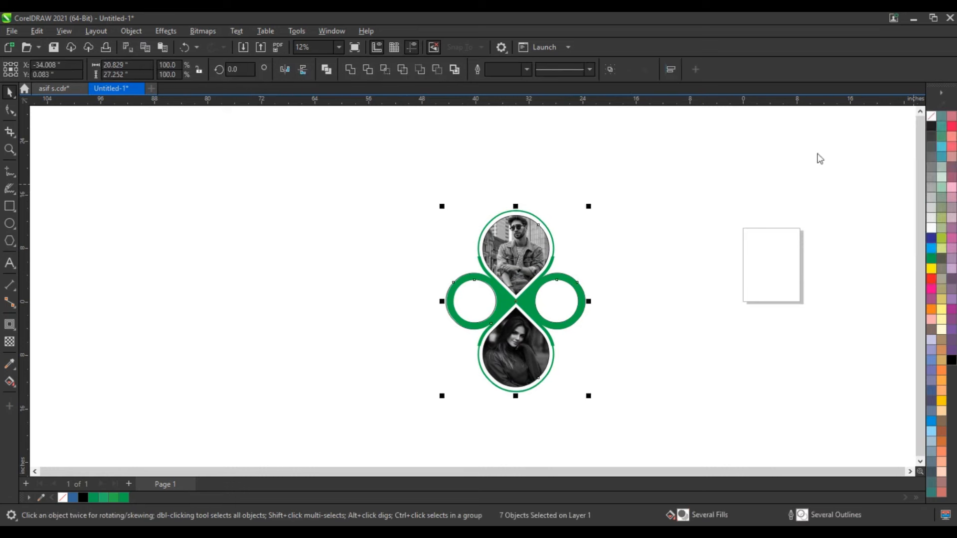
left_click(672, 222)
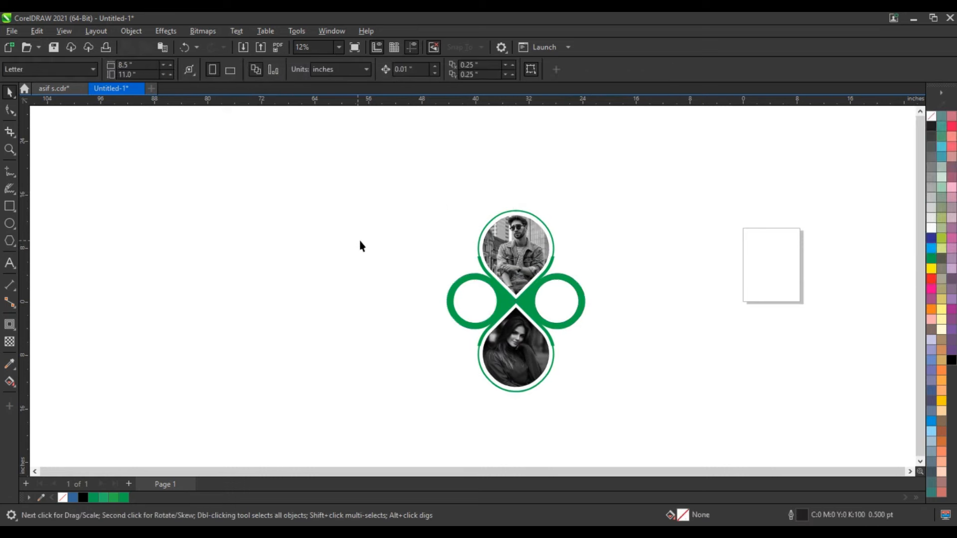
Draw a square of about 29.5 inches beside the photo layout as the poster background.
left_click(13, 149)
left_click_drag(265, 184, 630, 414)
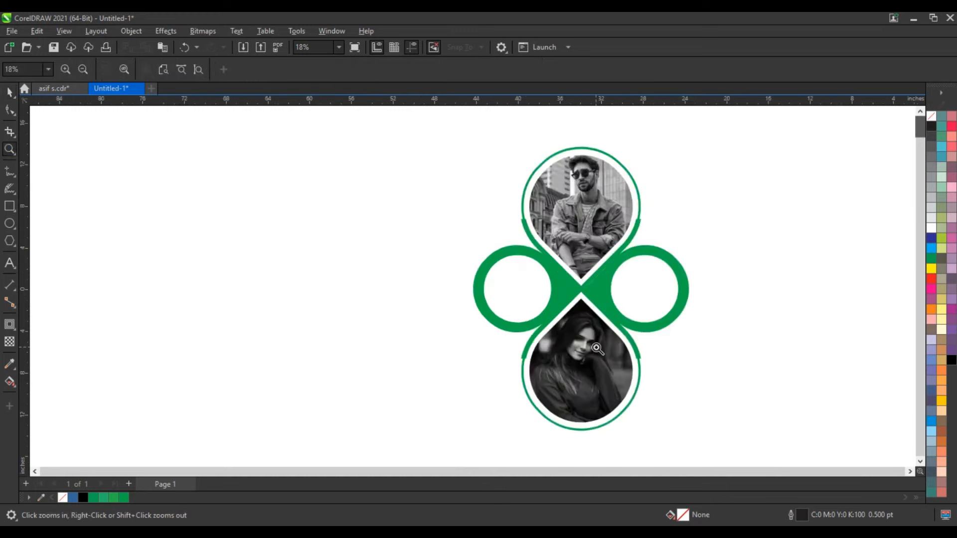
left_click(10, 206)
left_click_drag(132, 129, 186, 182)
left_click_drag(260, 274, 357, 437)
key("space")
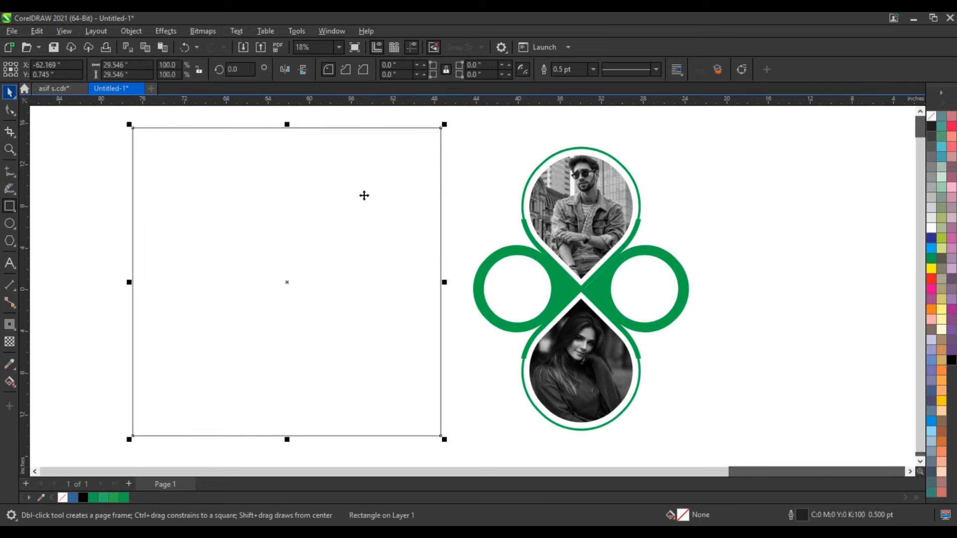
Group the seven layout objects and place them in the square's right half at 83% scale, vertically centered on the square.
left_click_drag(747, 141, 445, 445)
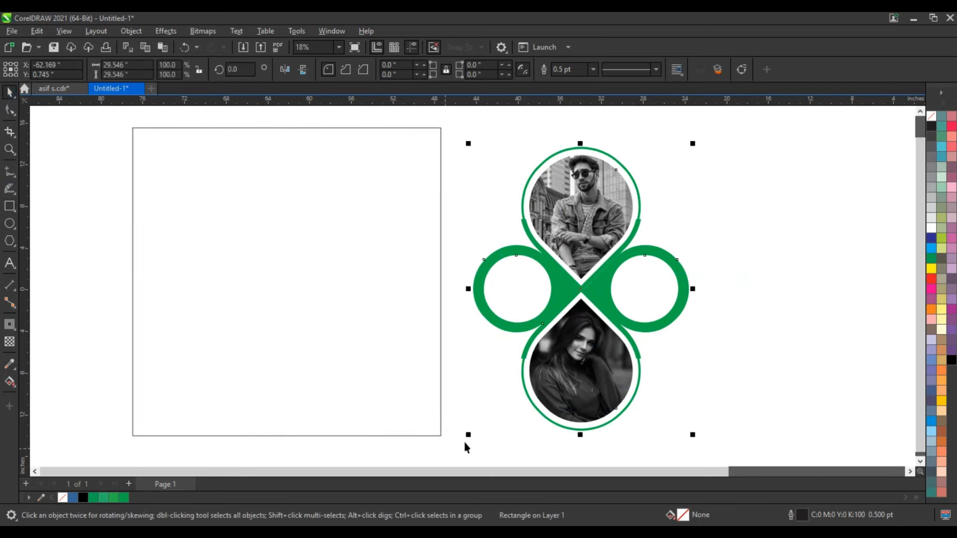
left_click_drag(575, 286, 332, 284)
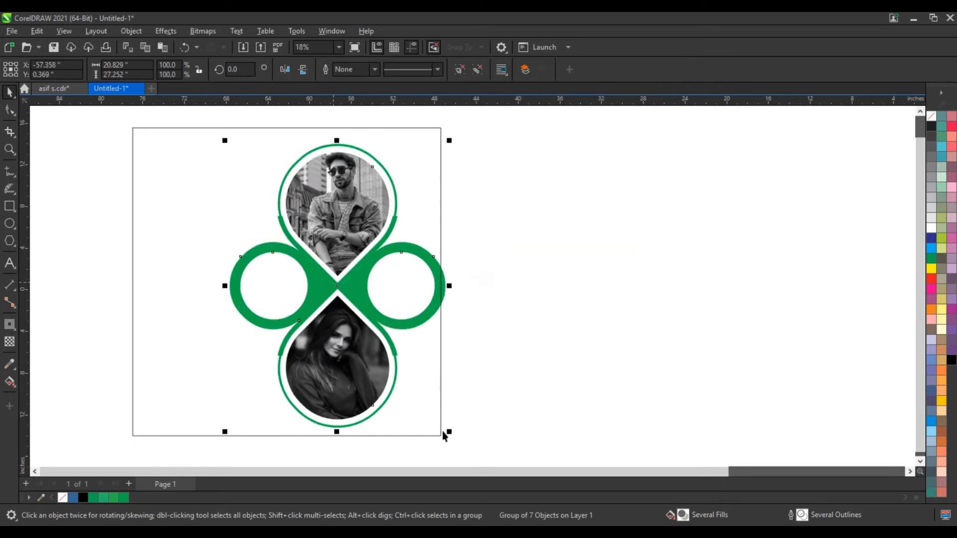
left_click_drag(449, 432, 428, 415)
left_click(426, 416, "shift")
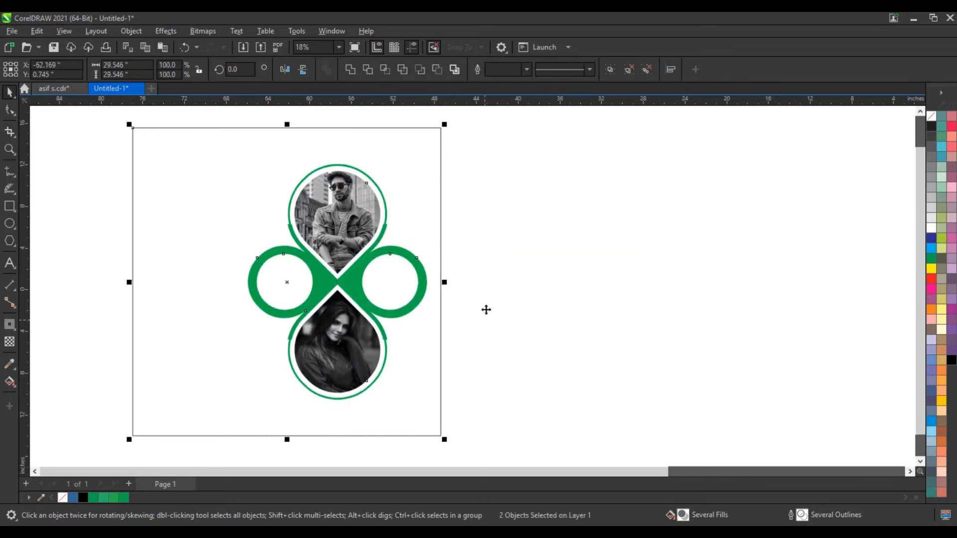
Scale the grouped photo layout down to 81.4% inside the square.
key("shift+F2")
left_click_drag(536, 301, 542, 305)
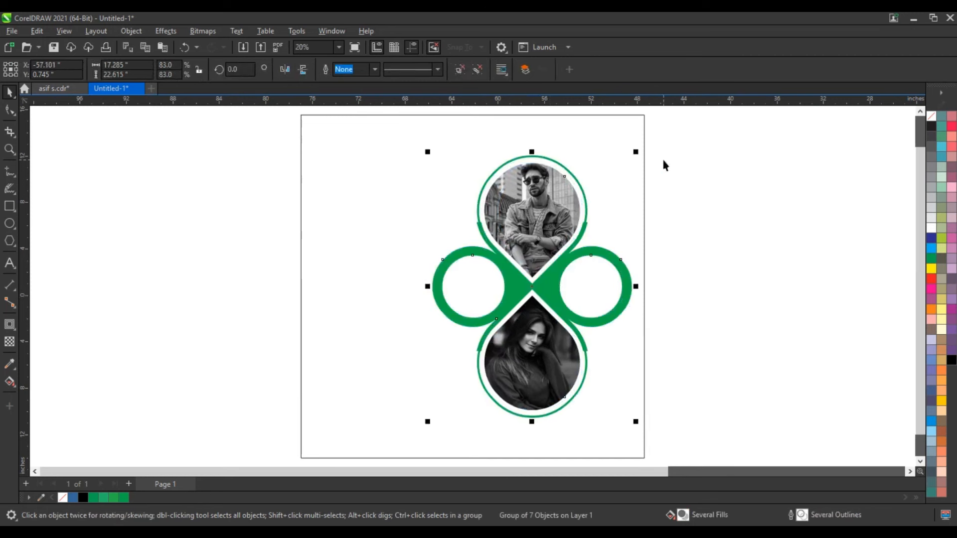
left_click_drag(635, 152, 635, 158)
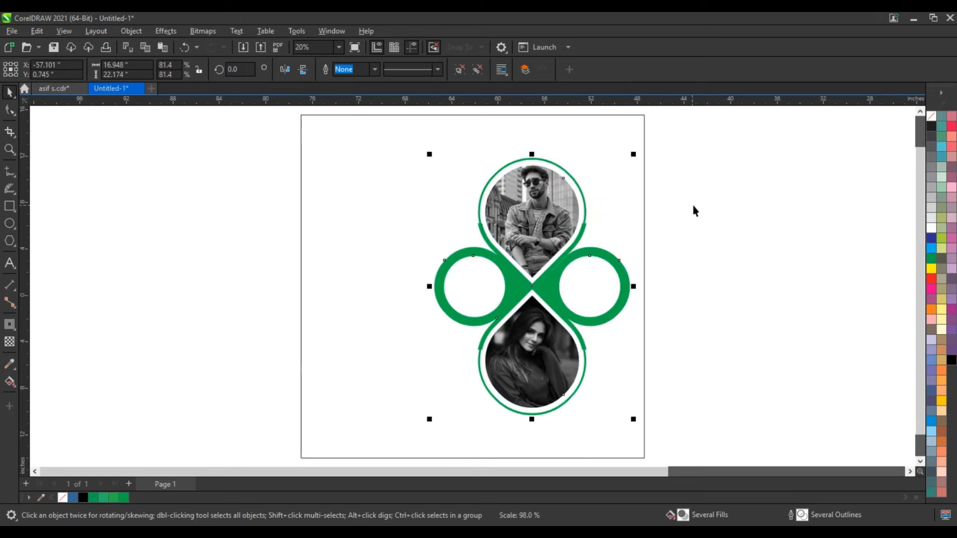
Add artistic text beside the square reading "From", "10$" and "Off 50%" on three lines, postponing the Windows update.
left_click(10, 262)
left_click(139, 283)
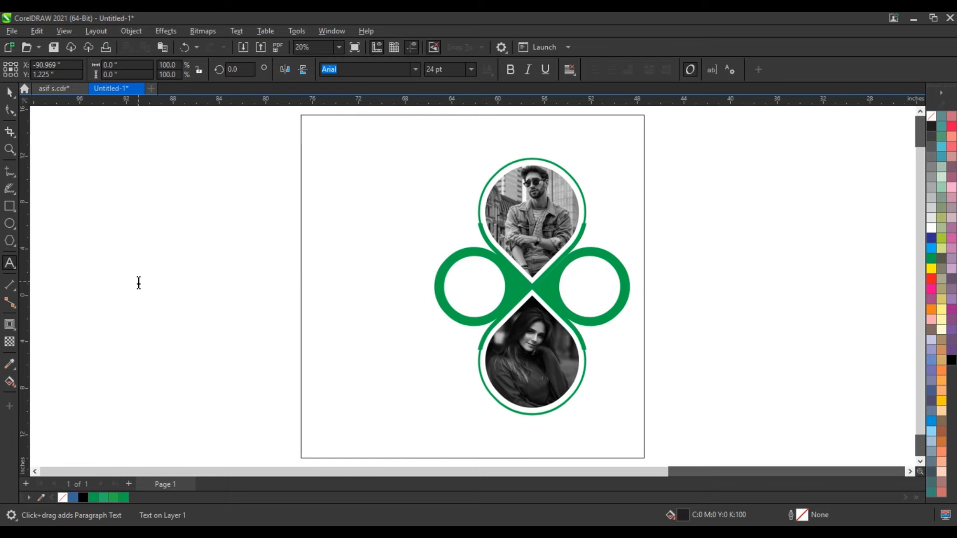
type("F")
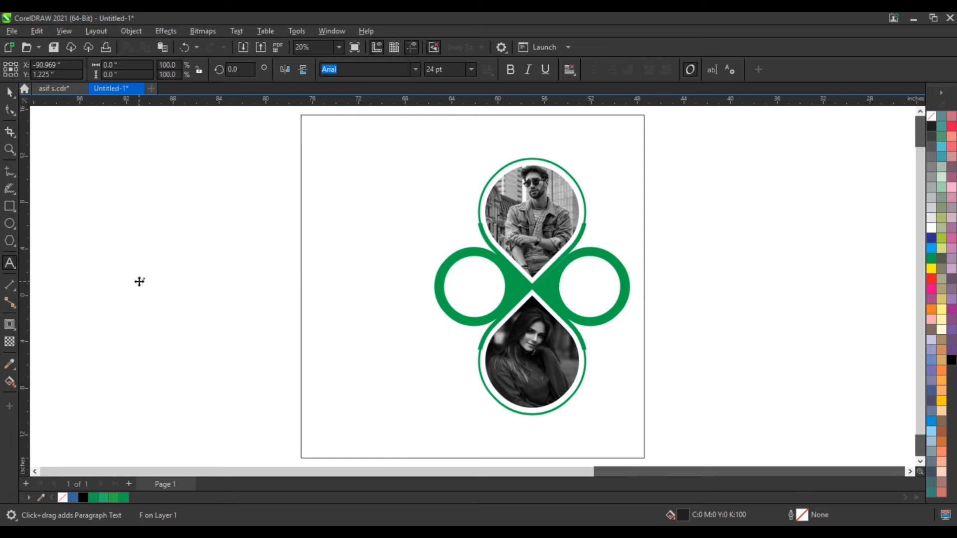
type("rom 10$ O")
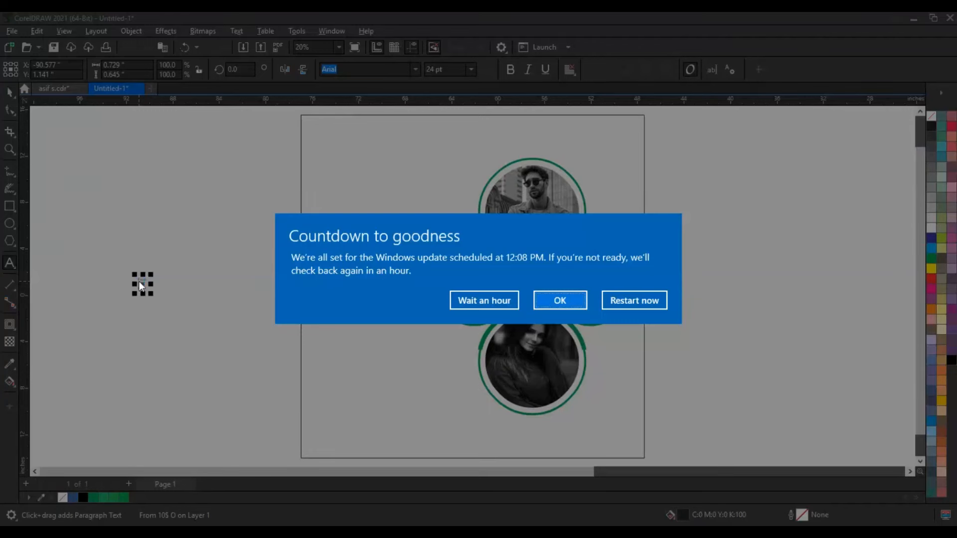
left_click(509, 306)
type("ff 50%")
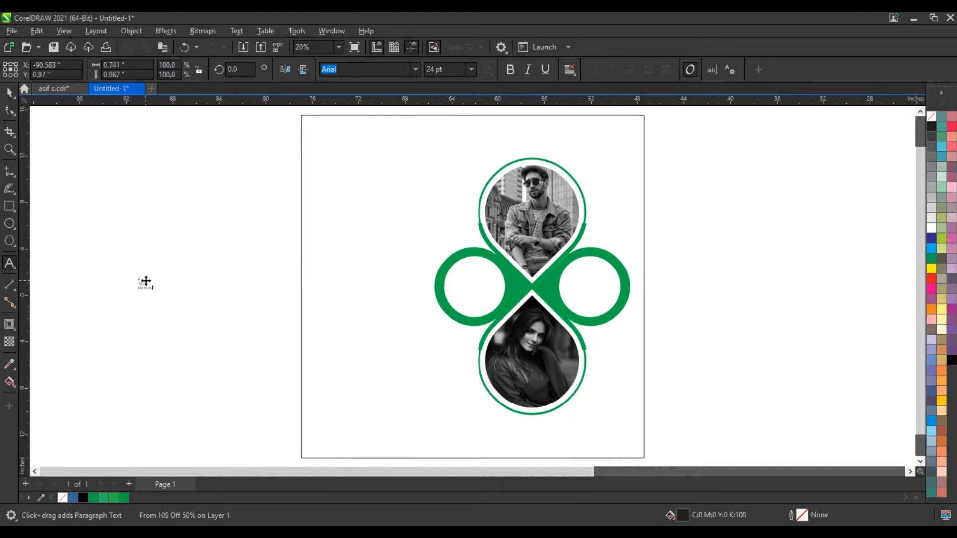
Enlarge the three-line text to about 172.7 pt, keeping the Arial font.
key("Escape")
left_click(10, 92)
left_click_drag(156, 294, 231, 363)
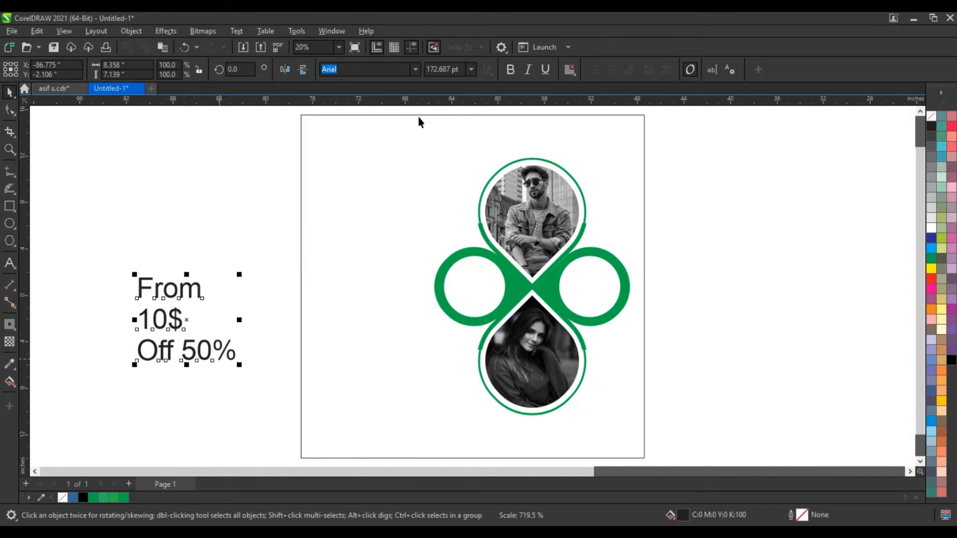
left_click(414, 70)
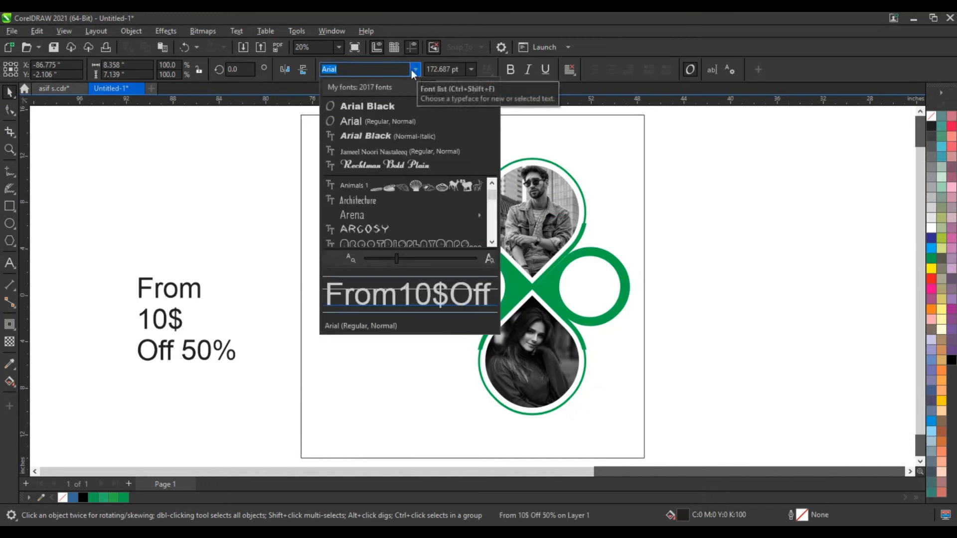
left_click(378, 116)
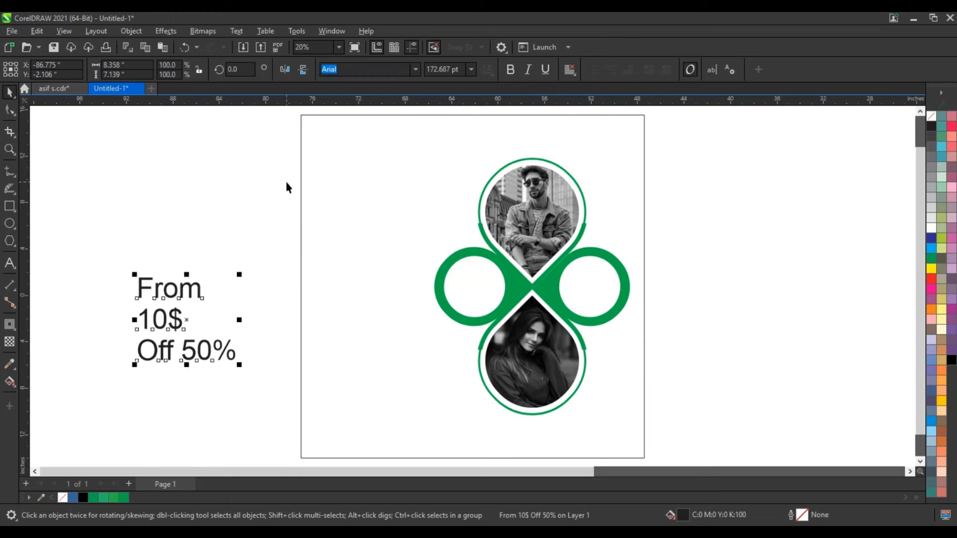
Break the text apart into separate lines, and center-align and bold "From" and "10$".
key("ctrl+k")
left_click(186, 317)
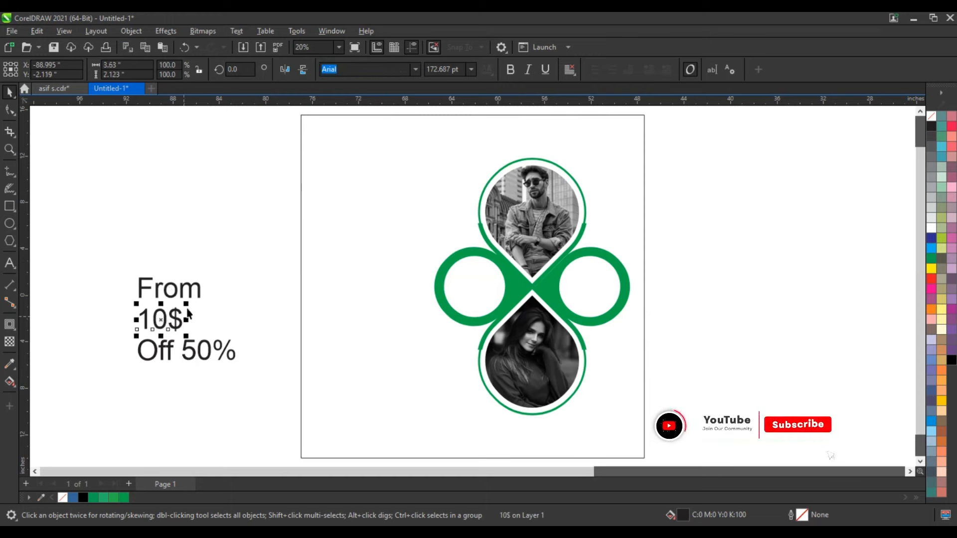
left_click_drag(218, 267, 119, 336)
key("c")
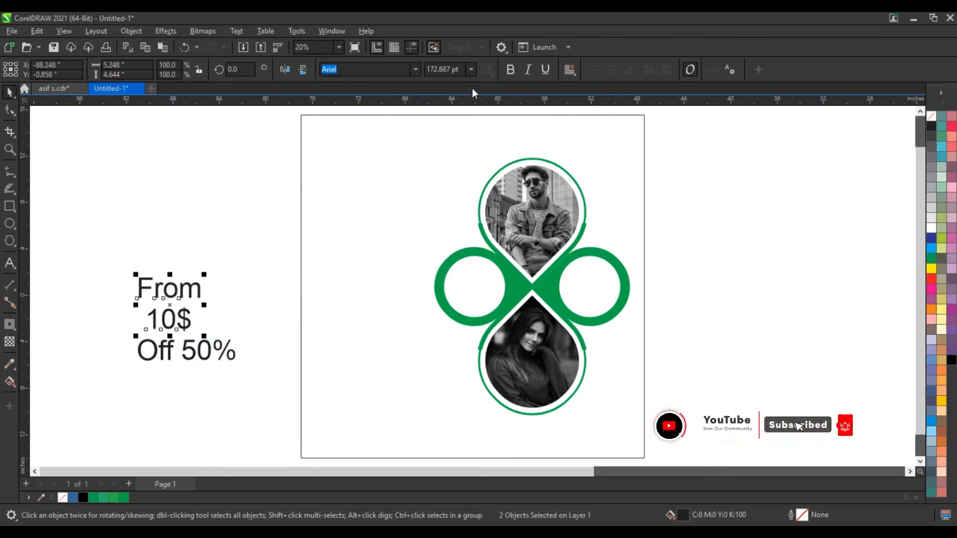
left_click(510, 69)
left_click(202, 289)
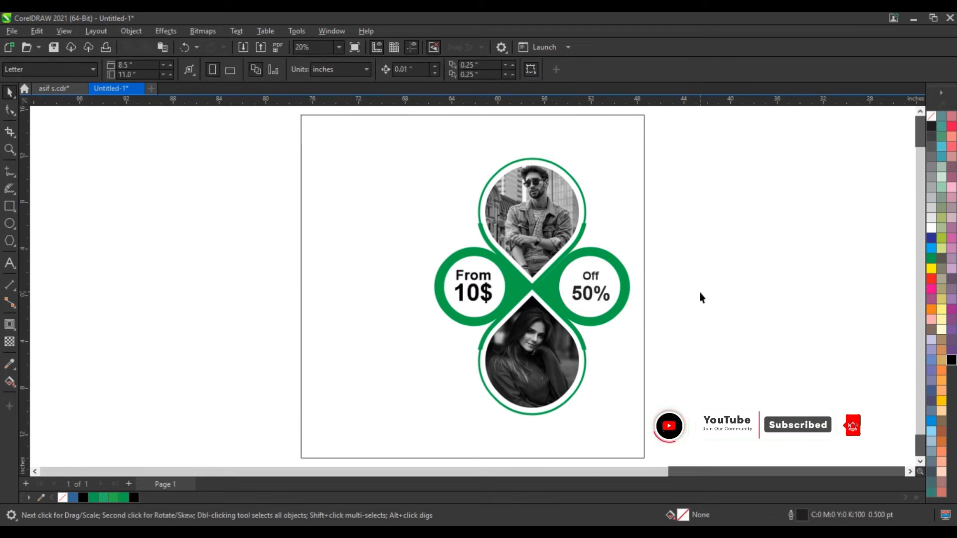
Enlarge the photo layout together with its ring labels to about 17.8 by 23.3 inches.
scroll(698, 292, "down", 1)
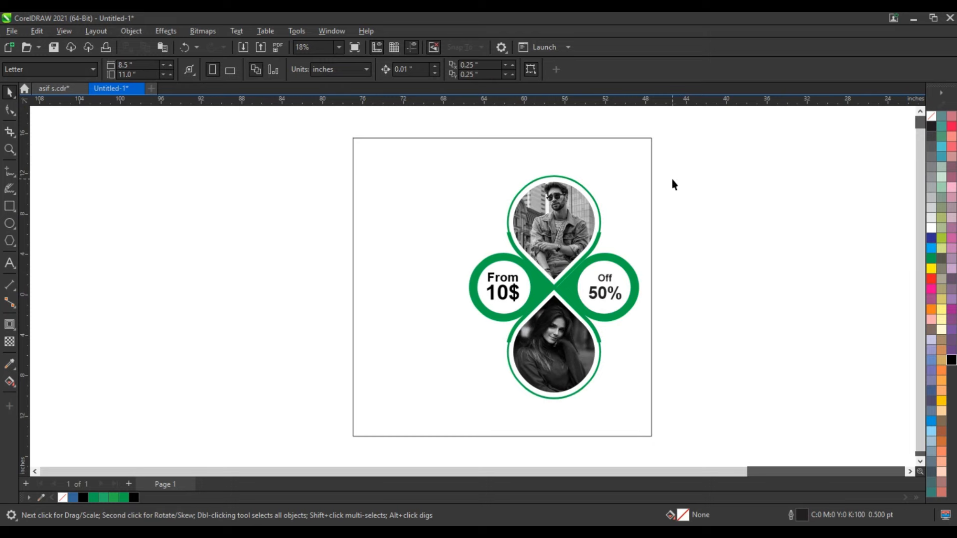
left_click_drag(678, 160, 418, 414)
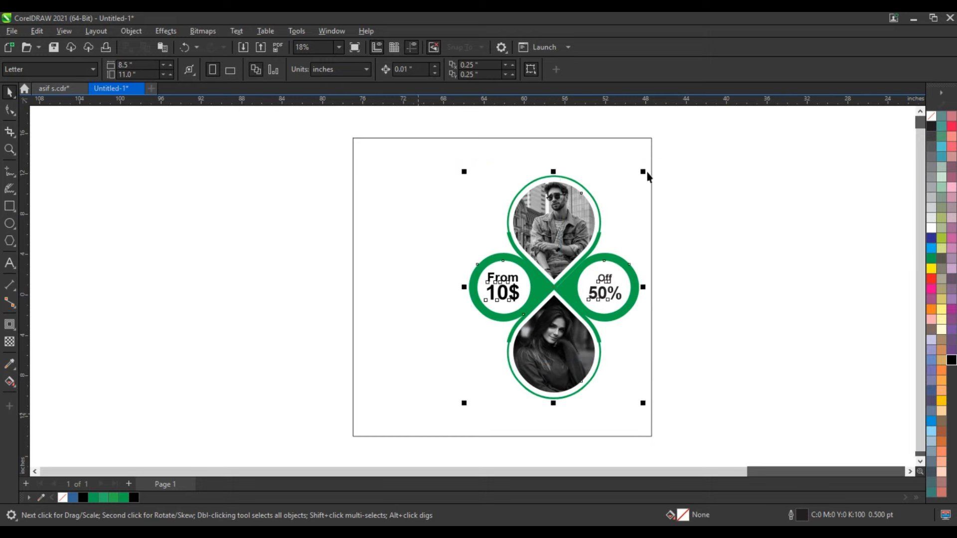
left_click_drag(644, 172, 651, 173)
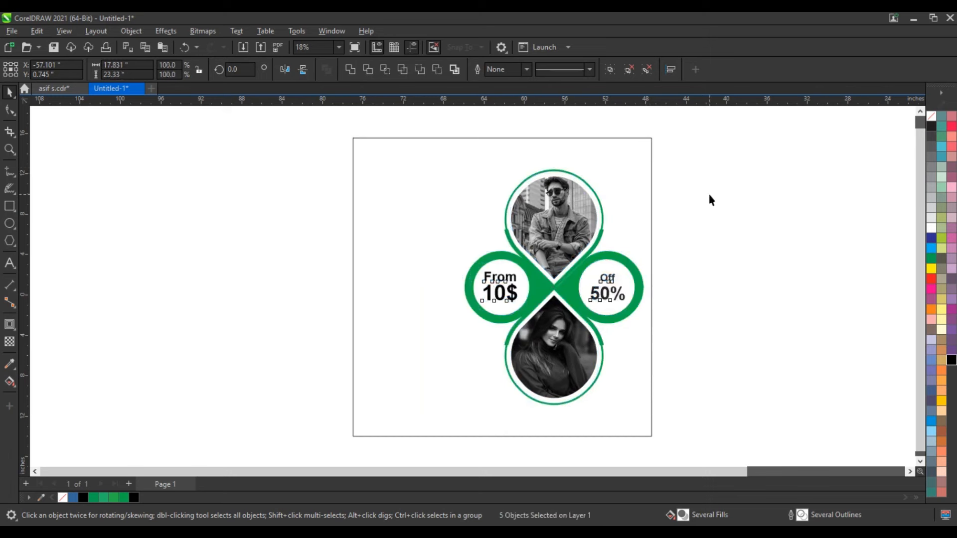
left_click(708, 193)
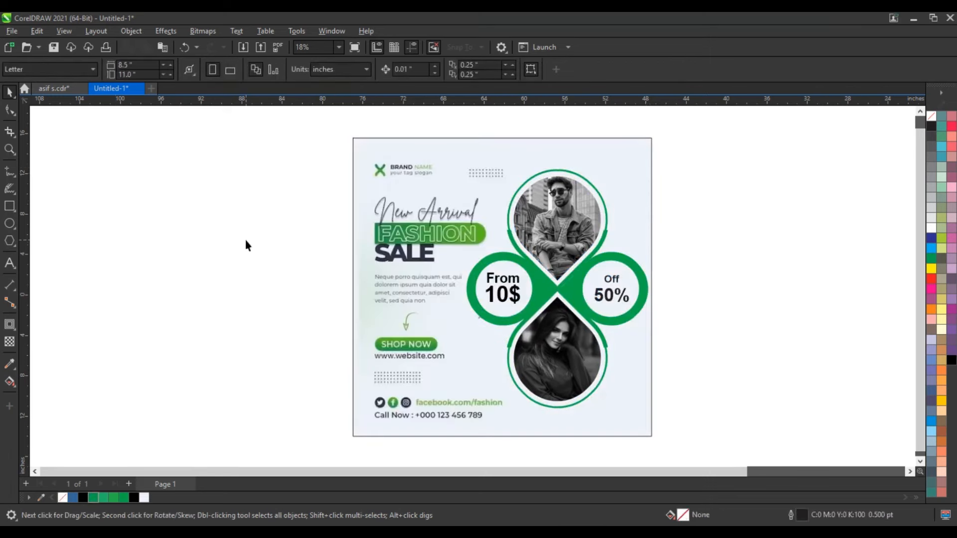
Examine the finished fashion sale poster in a full-screen preview.
scroll(255, 234, "down", 1)
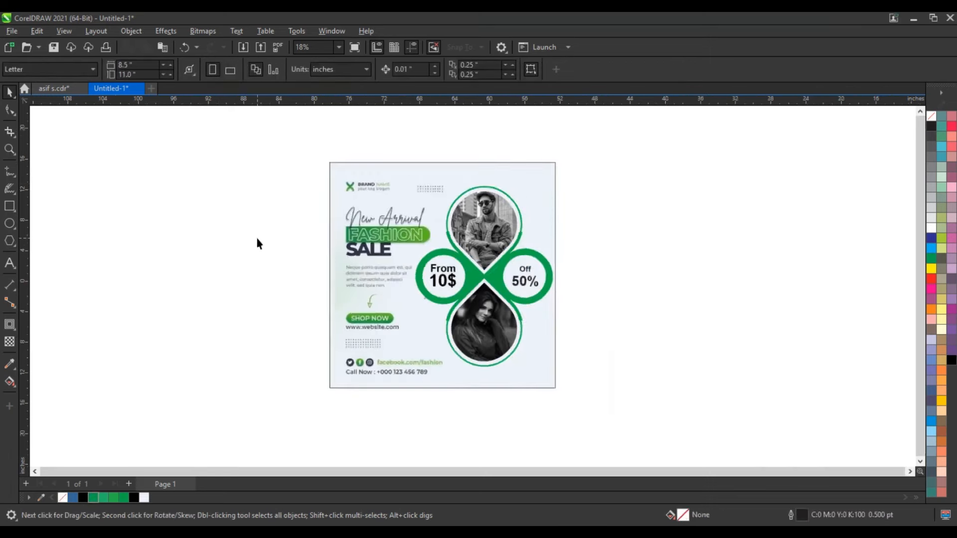
scroll(258, 240, "up", 1)
scroll(258, 239, "down", 1)
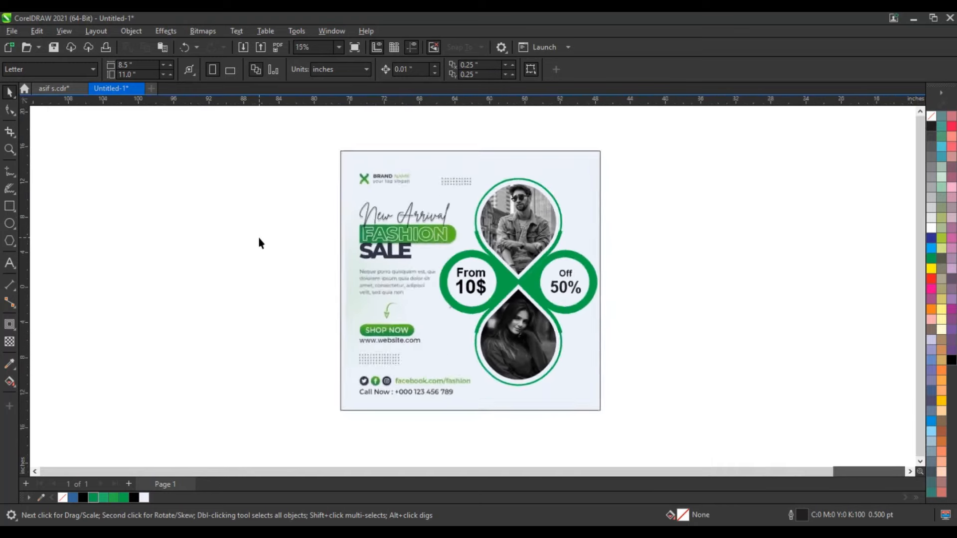
scroll(259, 240, "up", 1)
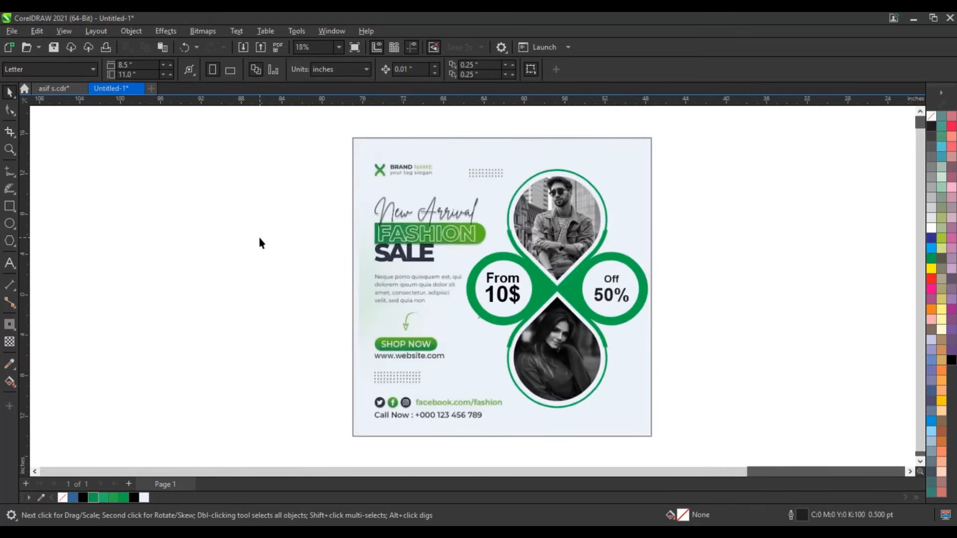
key("F9")
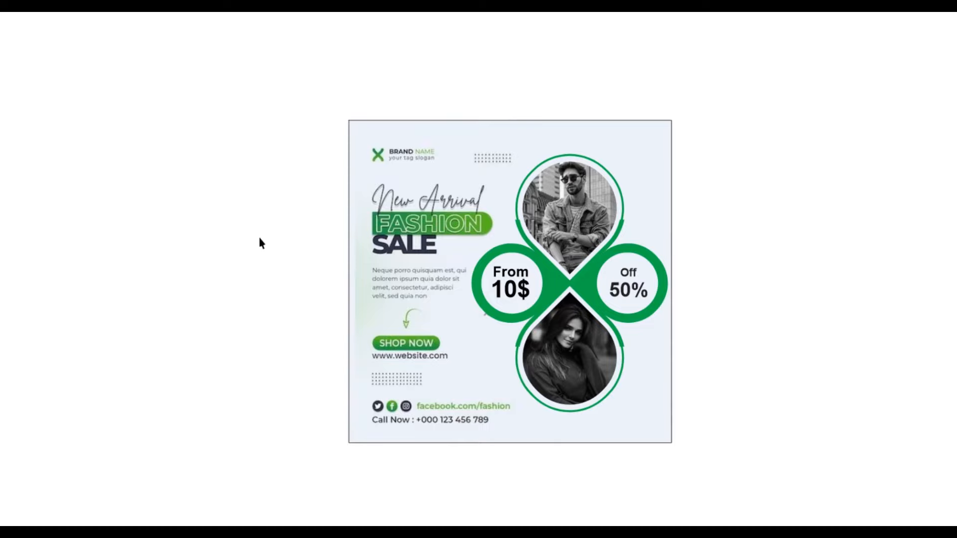